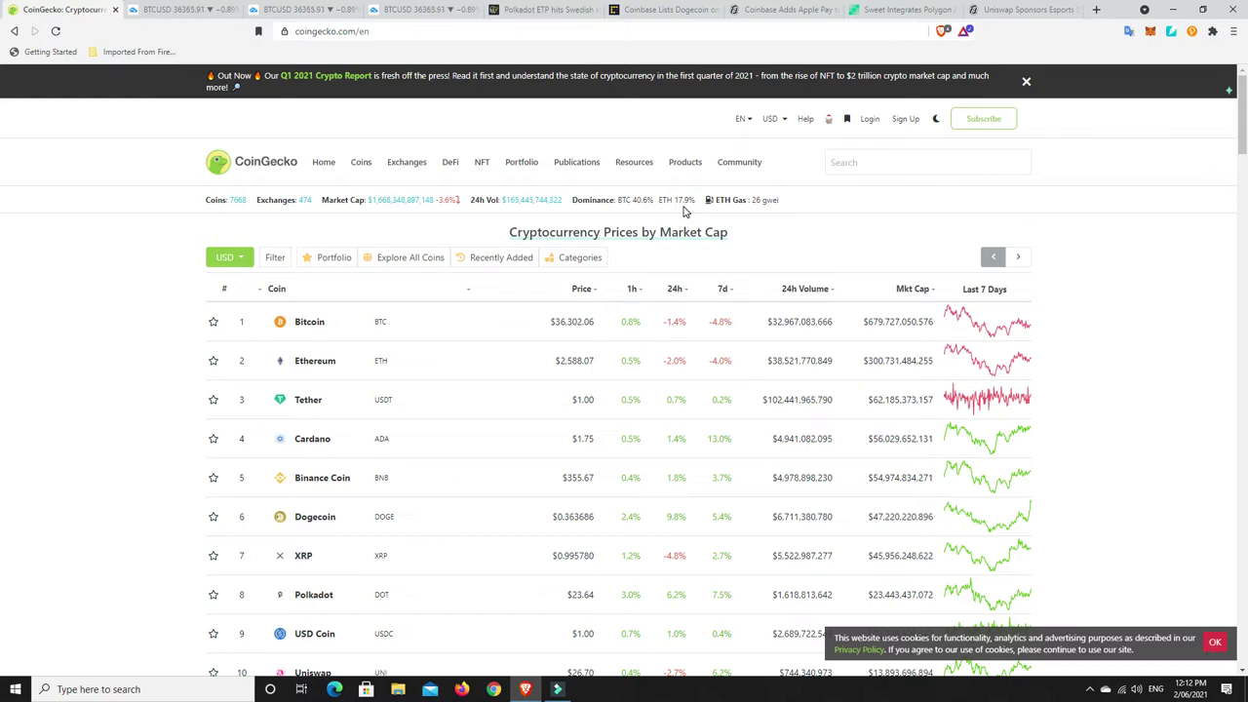
Sort CoinGecko's price table by 24h change, descending, so 0x (17.1%) and Pirate Chain lead
mouse_move(747, 200)
scroll(644, 371, "down", 3)
scroll(649, 371, "up", 2)
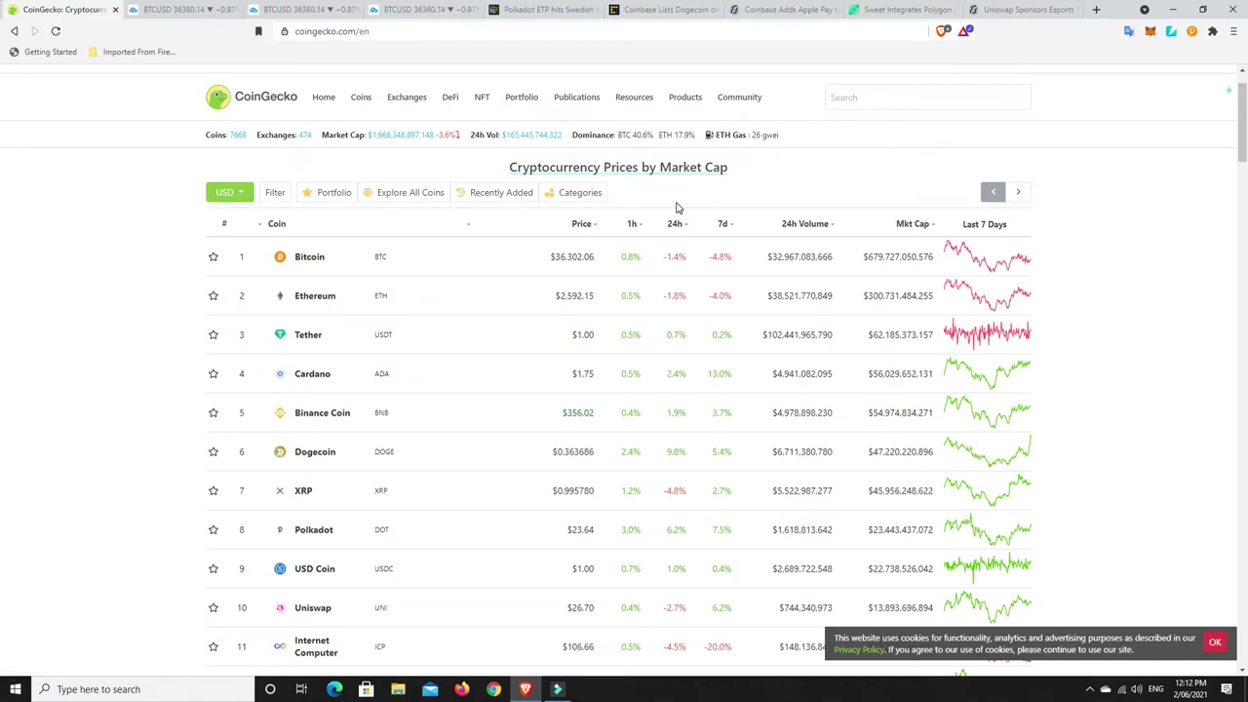
scroll(678, 208, "down", 1)
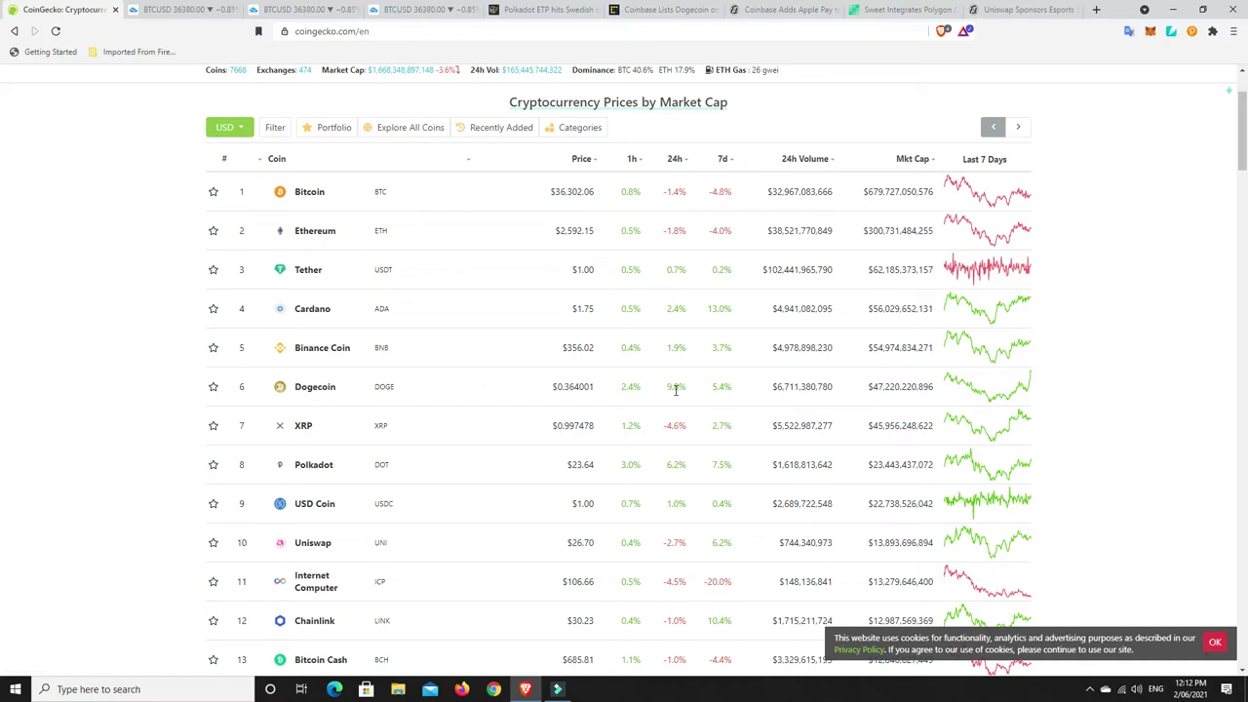
scroll(676, 390, "up", 1)
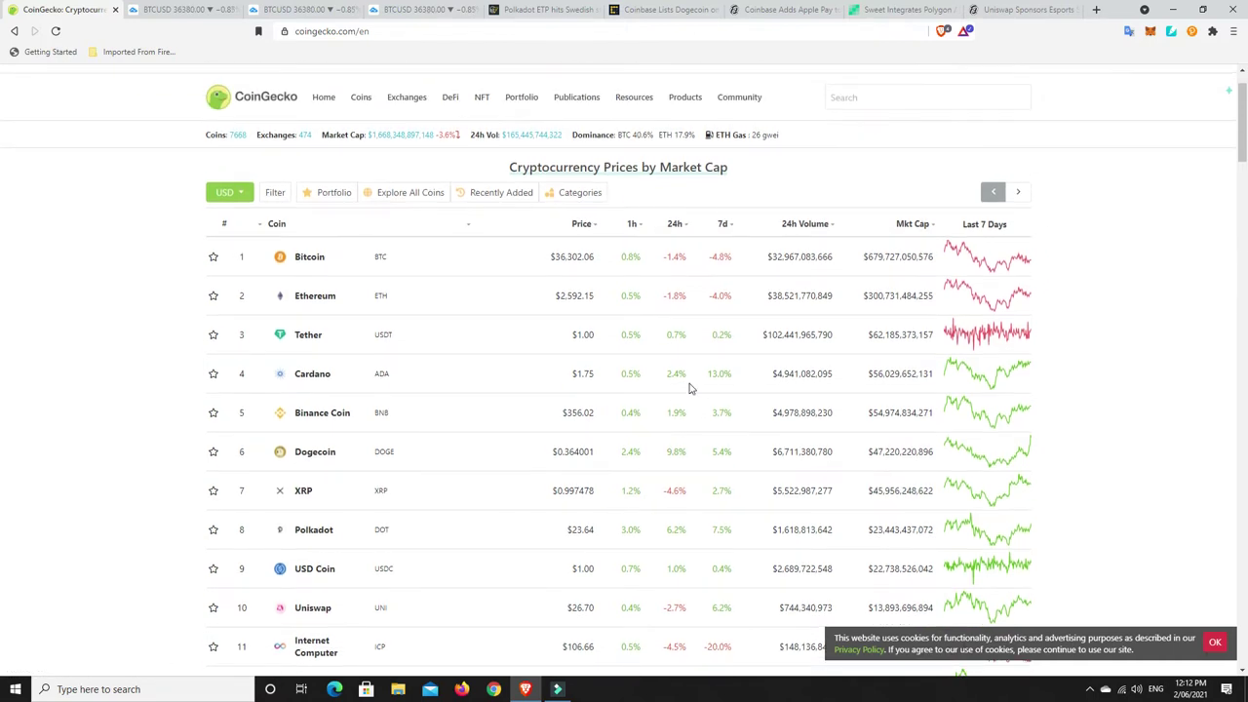
left_click(673, 226)
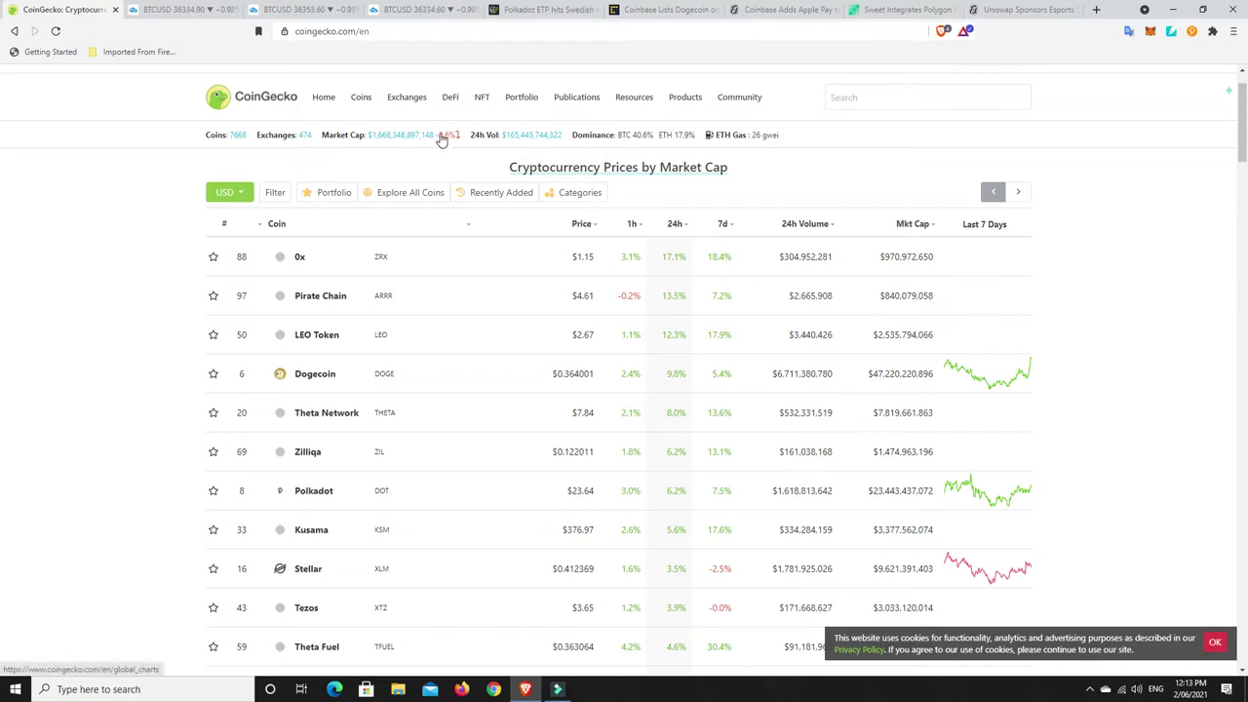
Reverse the 24h sort so the biggest 24-hour losers come first
left_click(672, 226)
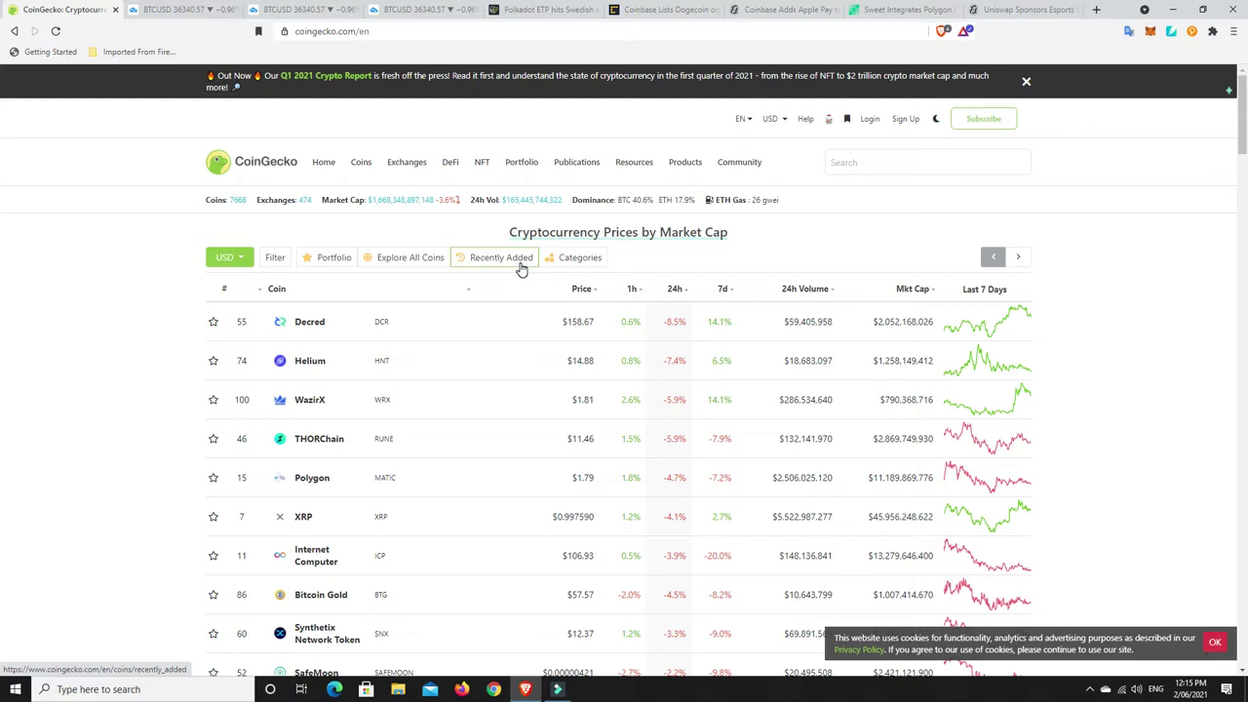
Switch to the Cointelegraph article 'Polkadot ETP hits Swedish stock market'
left_click(539, 11)
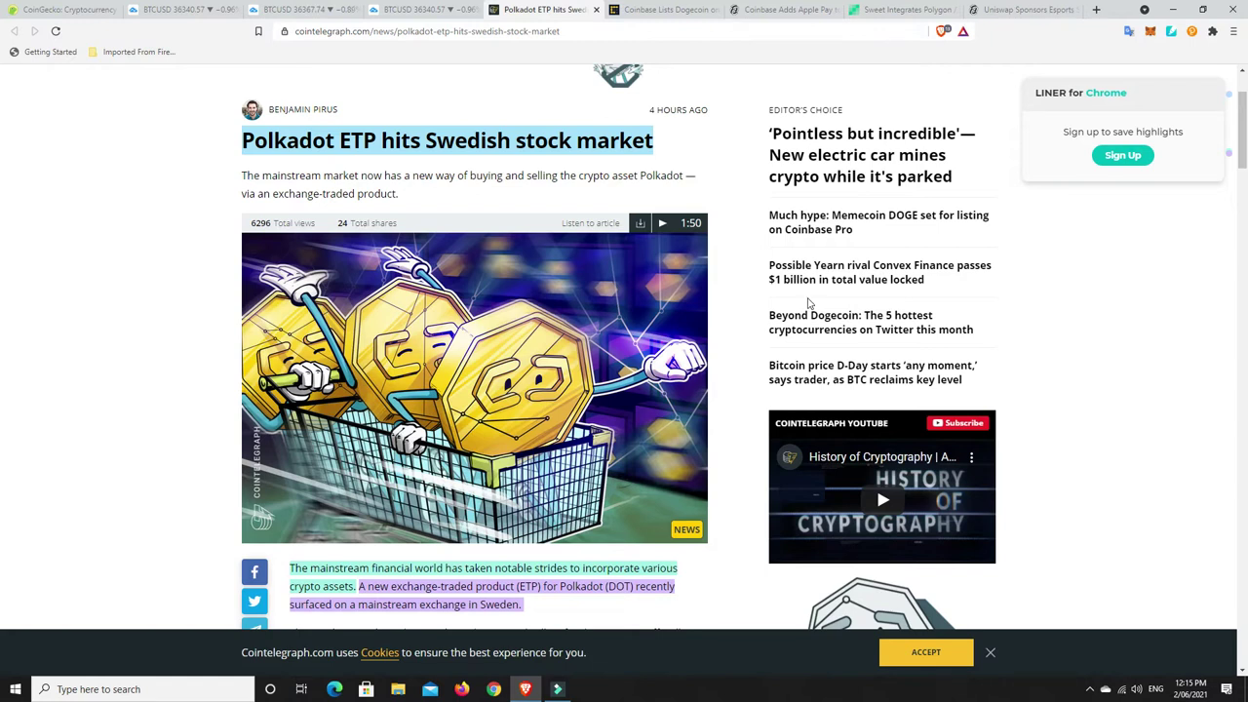
Skim the Polkadot ETP article, then bring up CoinDesk's Coinbase Dogecoin listing story
scroll(767, 302, "down", 2)
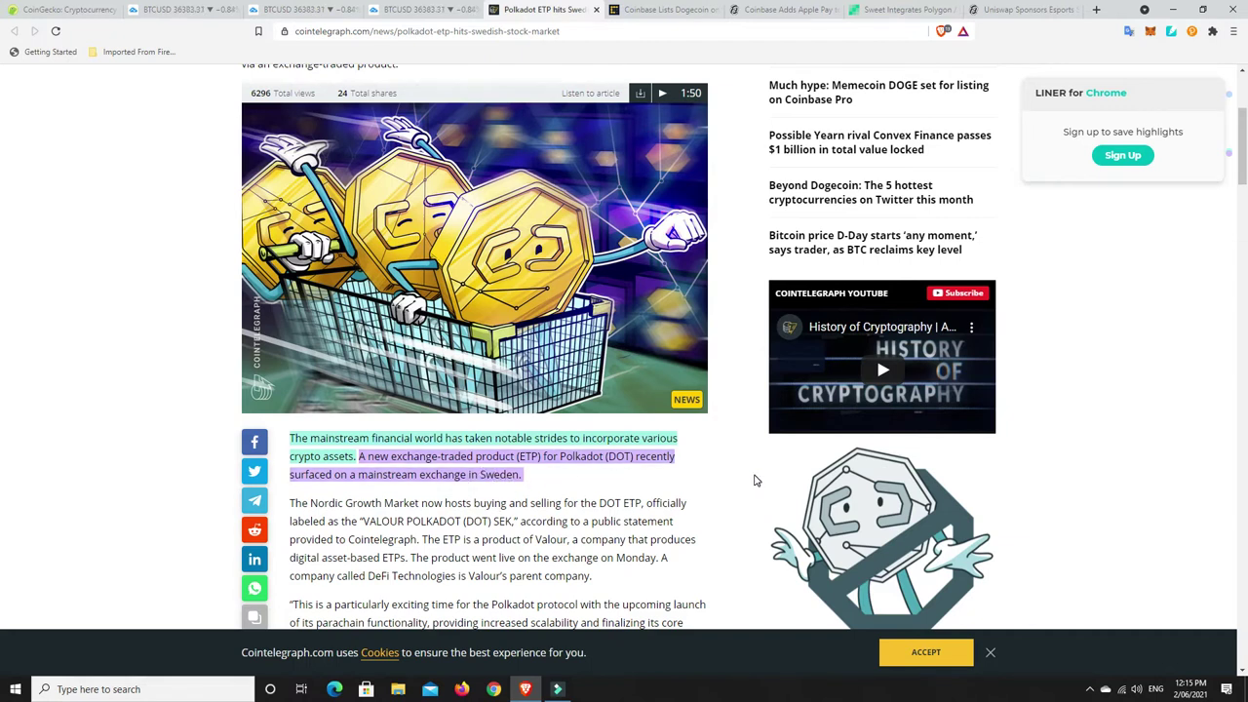
scroll(754, 480, "up", 1)
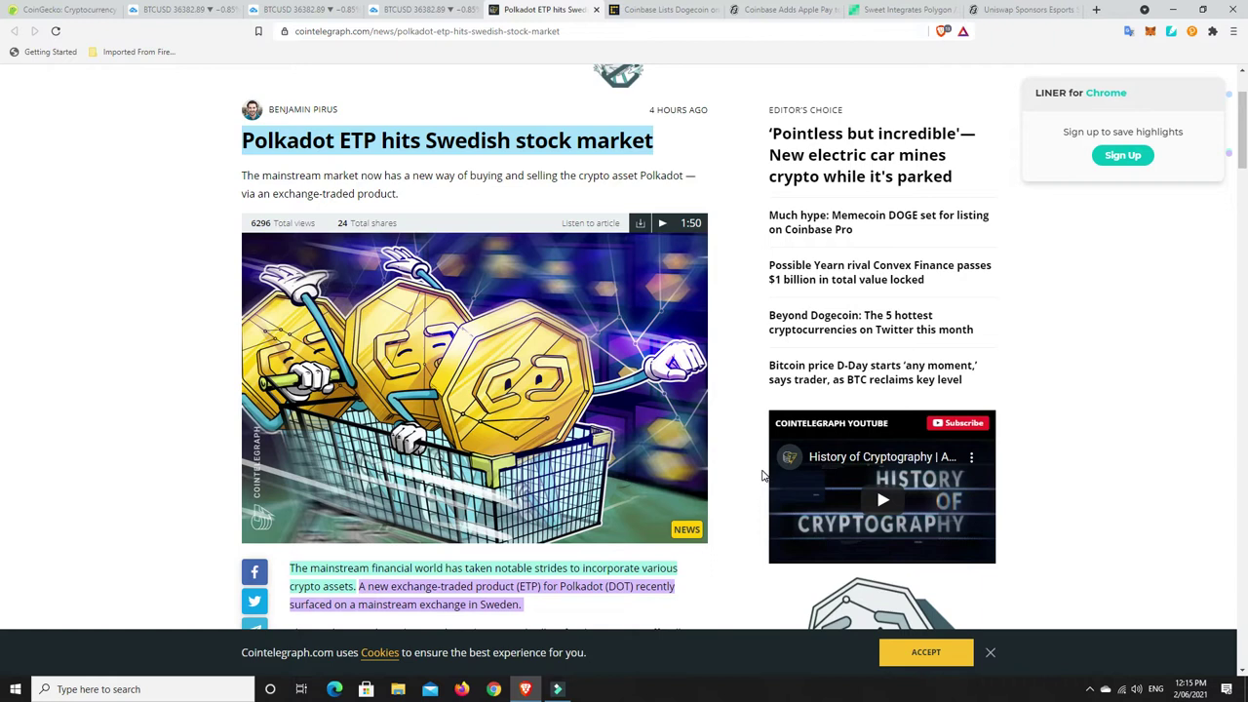
scroll(743, 435, "down", 1)
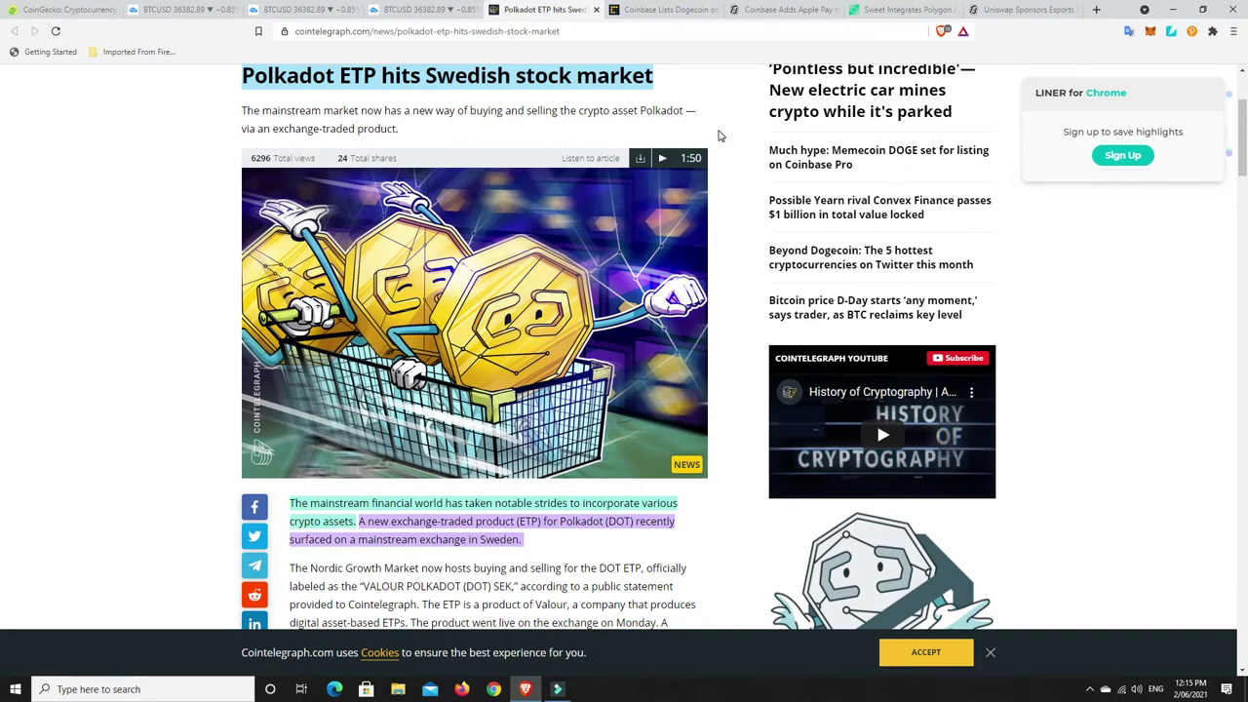
scroll(720, 136, "up", 1)
left_click(678, 10)
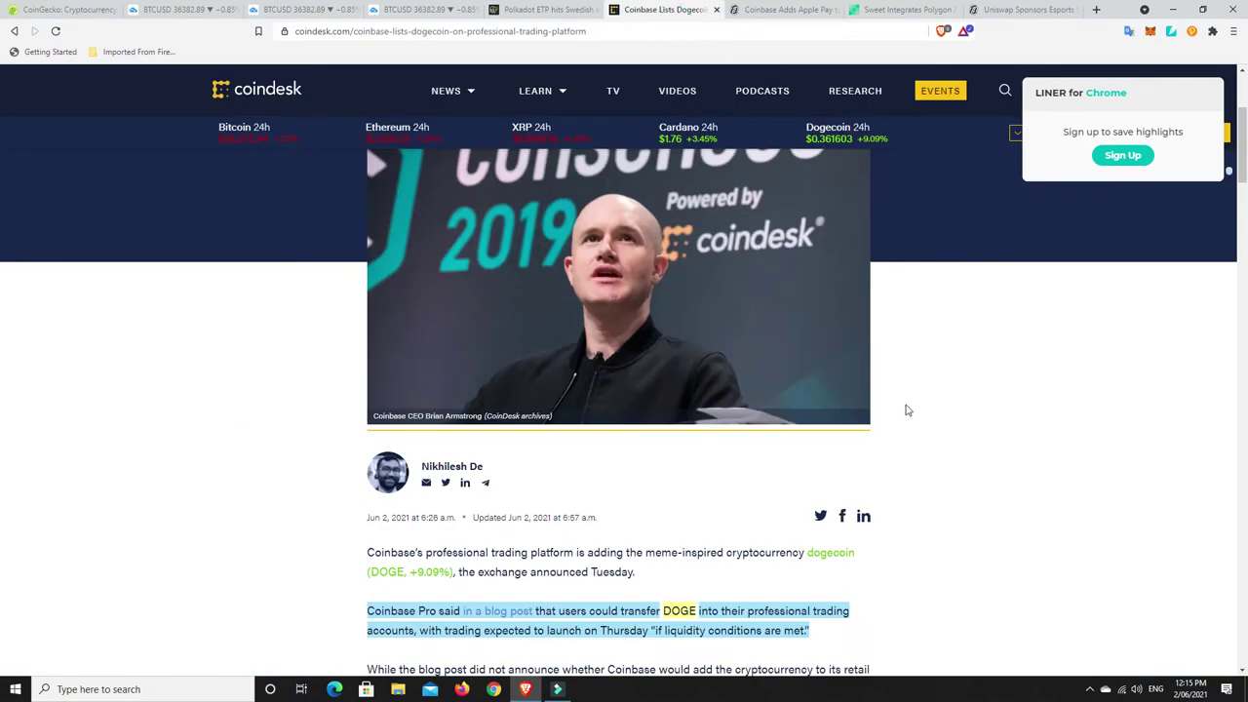
Read through CoinDesk's article on Coinbase Pro enabling DOGE transfers ahead of Thursday trading
scroll(932, 368, "up", 2)
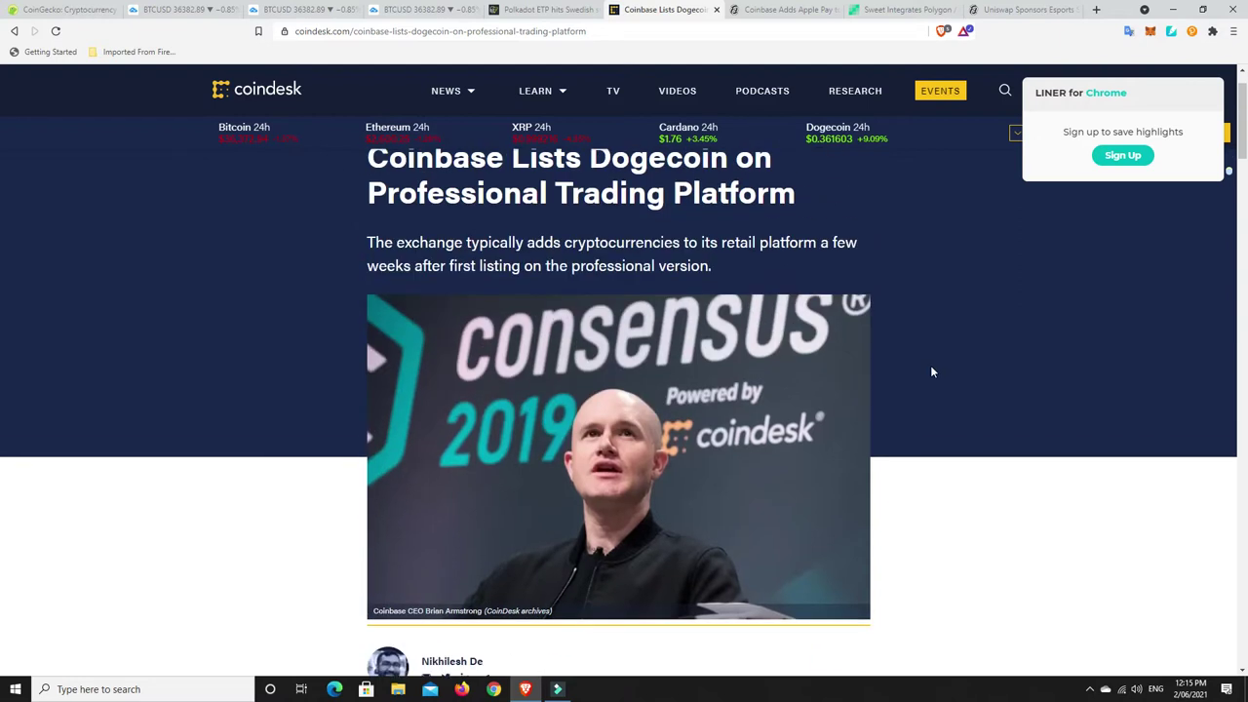
scroll(930, 373, "up", 1)
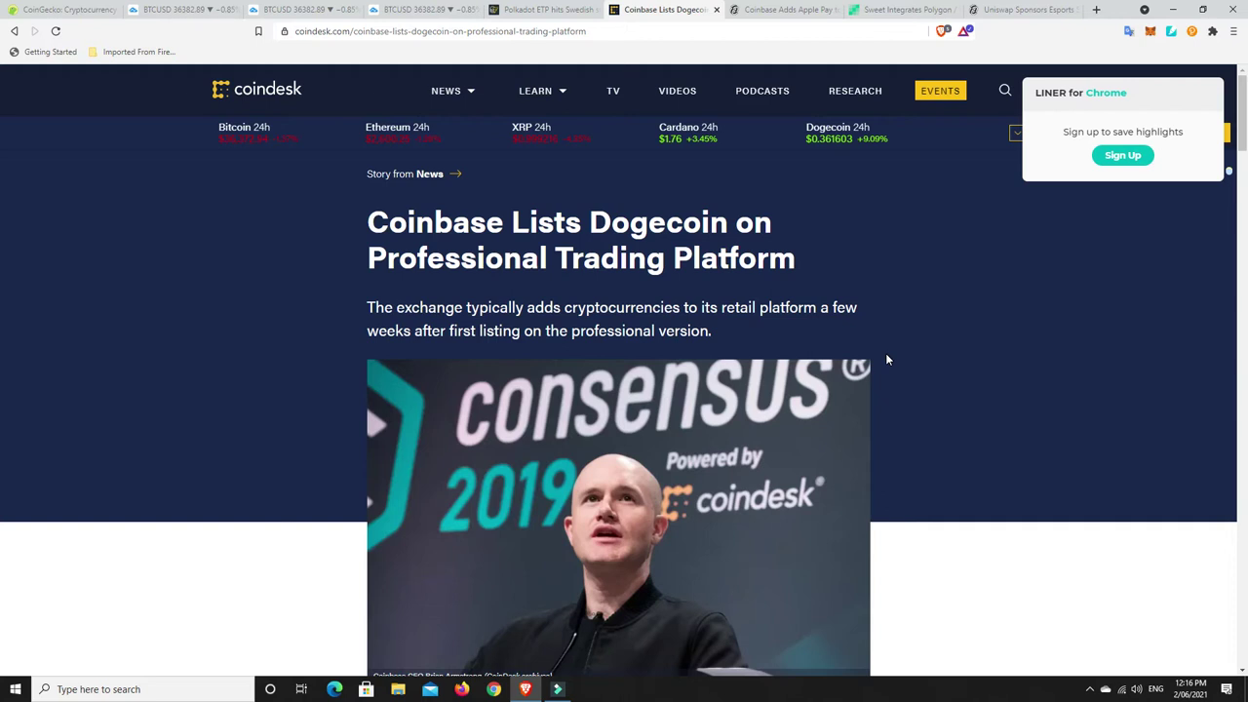
scroll(886, 360, "down", 1)
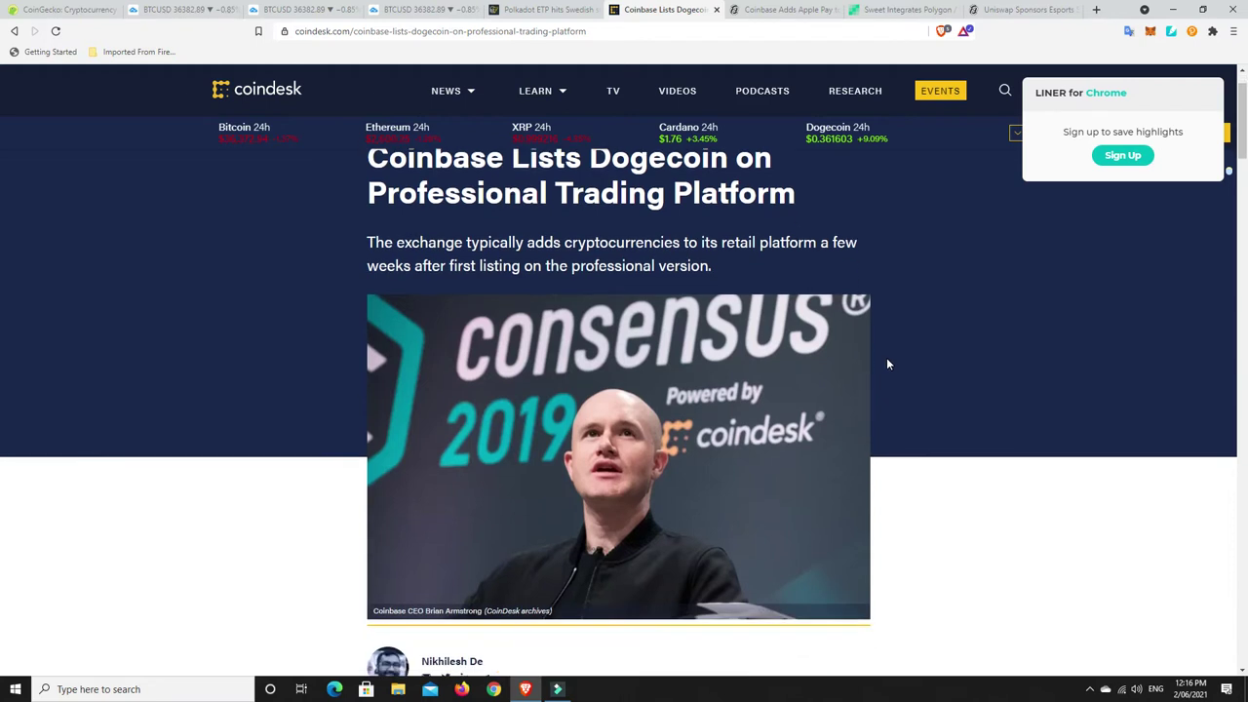
scroll(888, 364, "down", 4)
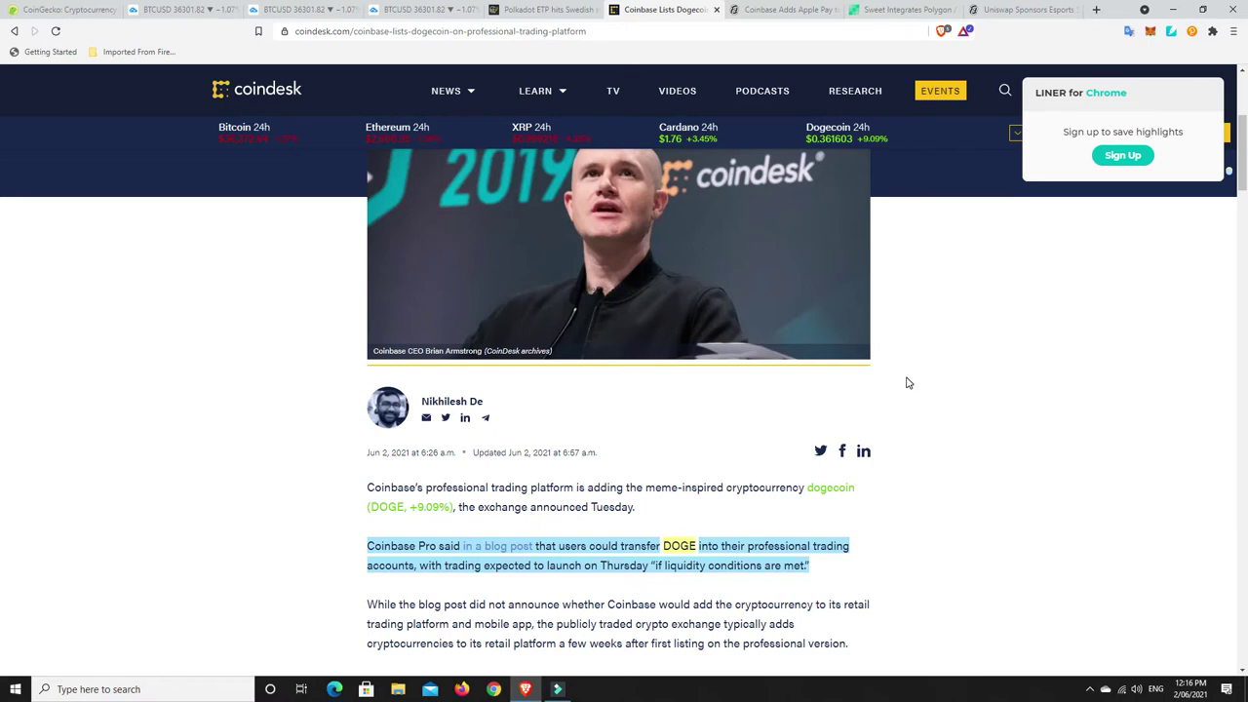
scroll(917, 377, "up", 1)
mouse_move(418, 575)
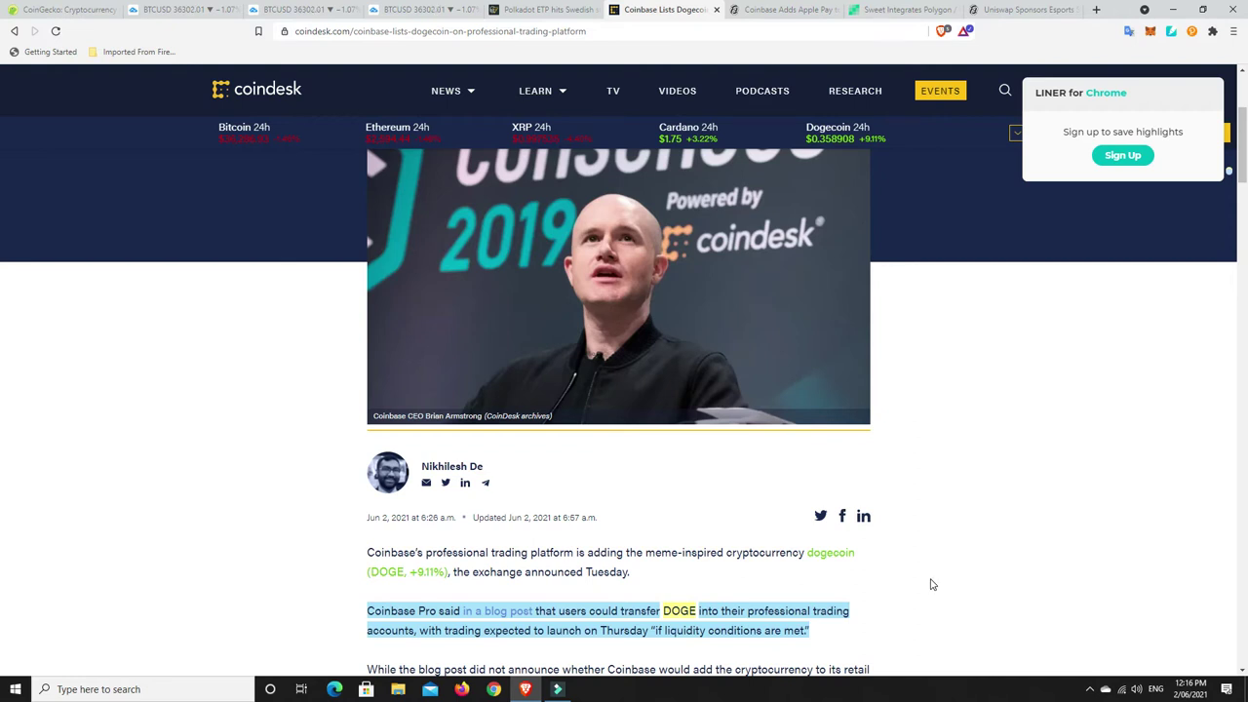
Bring up Decrypt's story on Coinbase adding Apple Pay to its crypto debit card
left_click(786, 12)
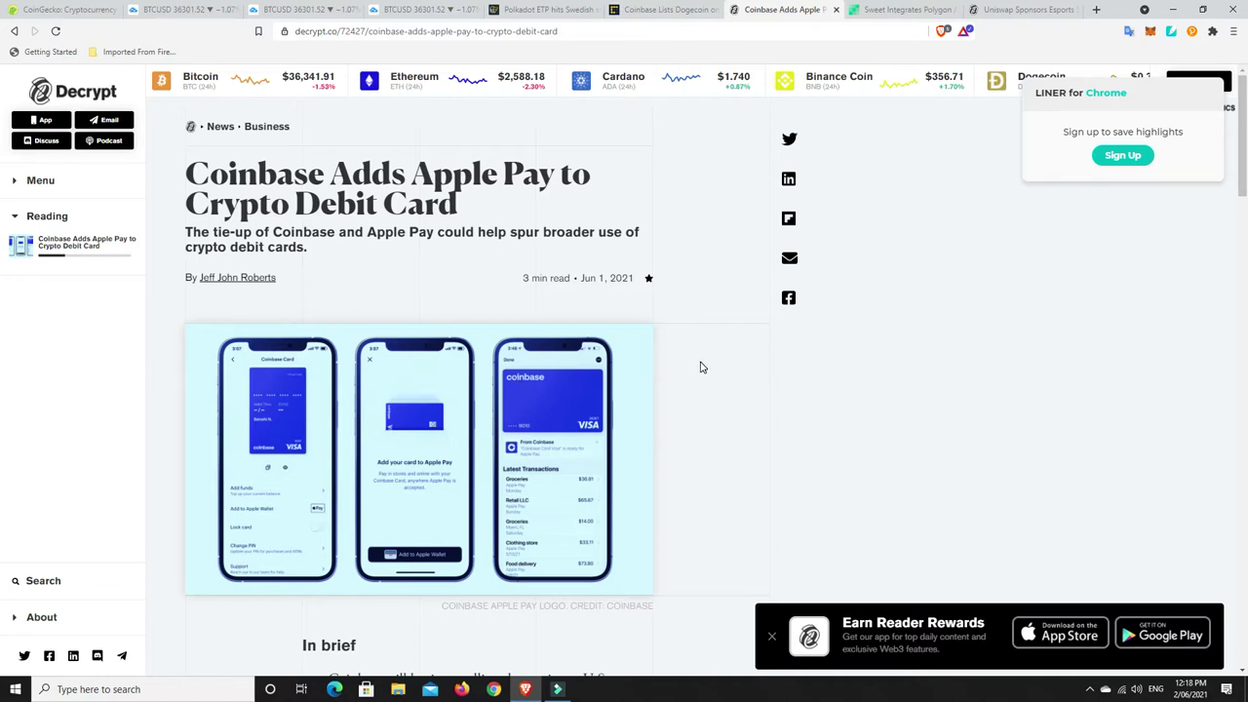
Switch to Bitcoin.com's article on Sweet integrating Polygon/Matic into its NFT platform
left_click(888, 11)
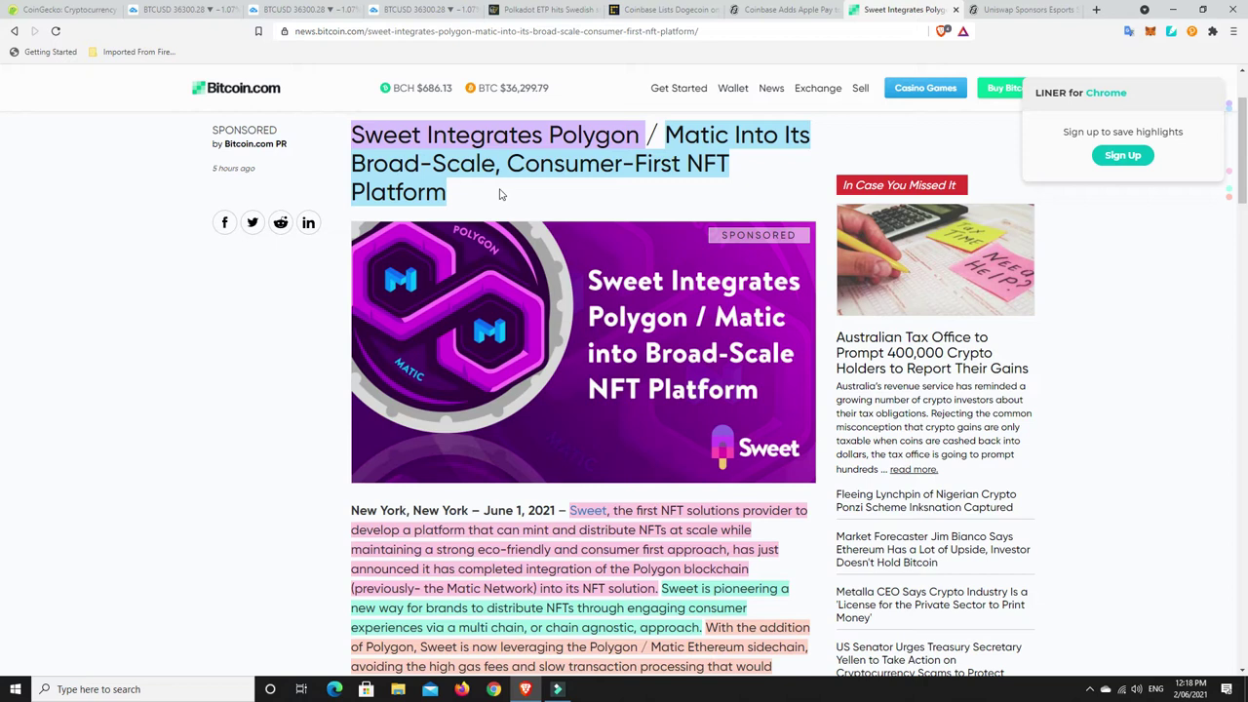
scroll(500, 195, "down", 3)
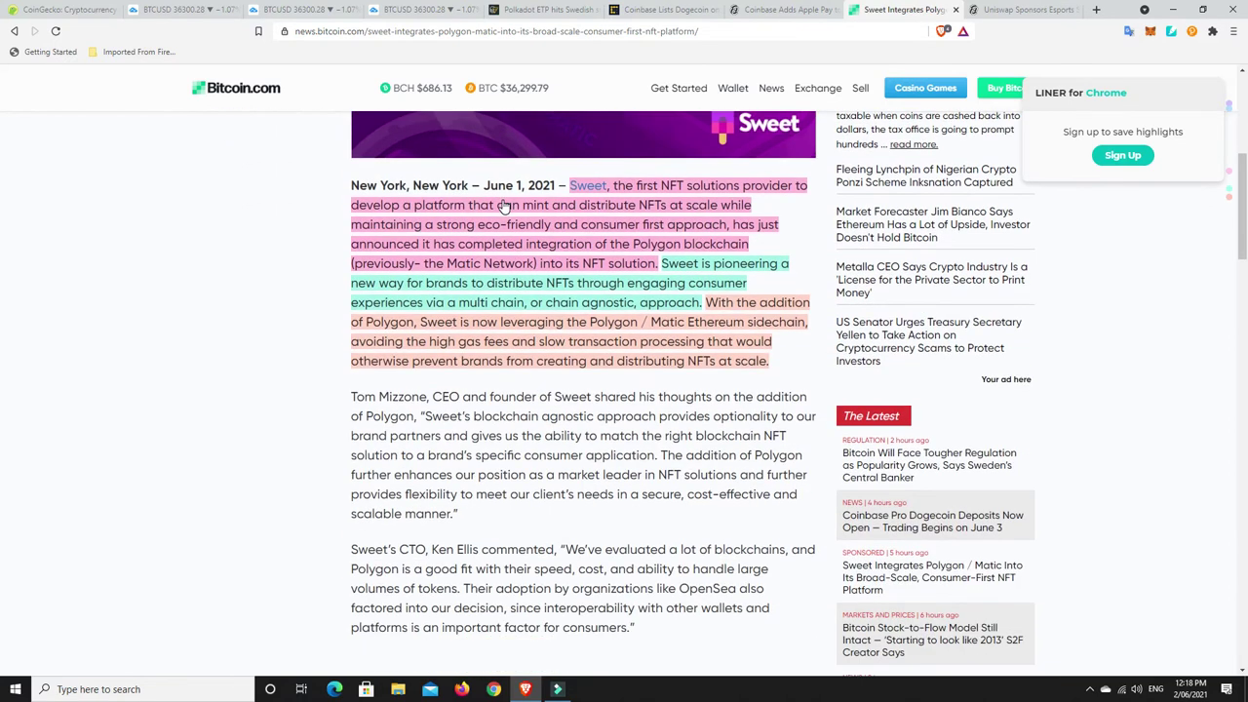
scroll(797, 314, "up", 1)
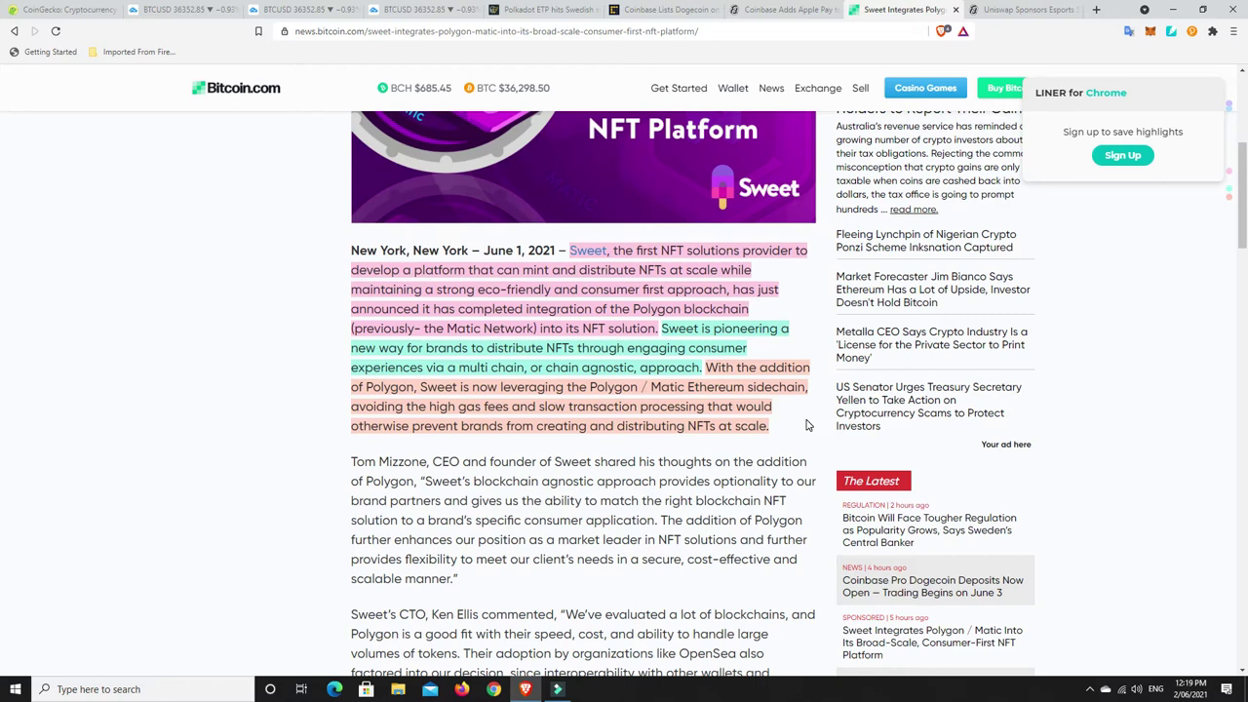
scroll(808, 424, "up", 2)
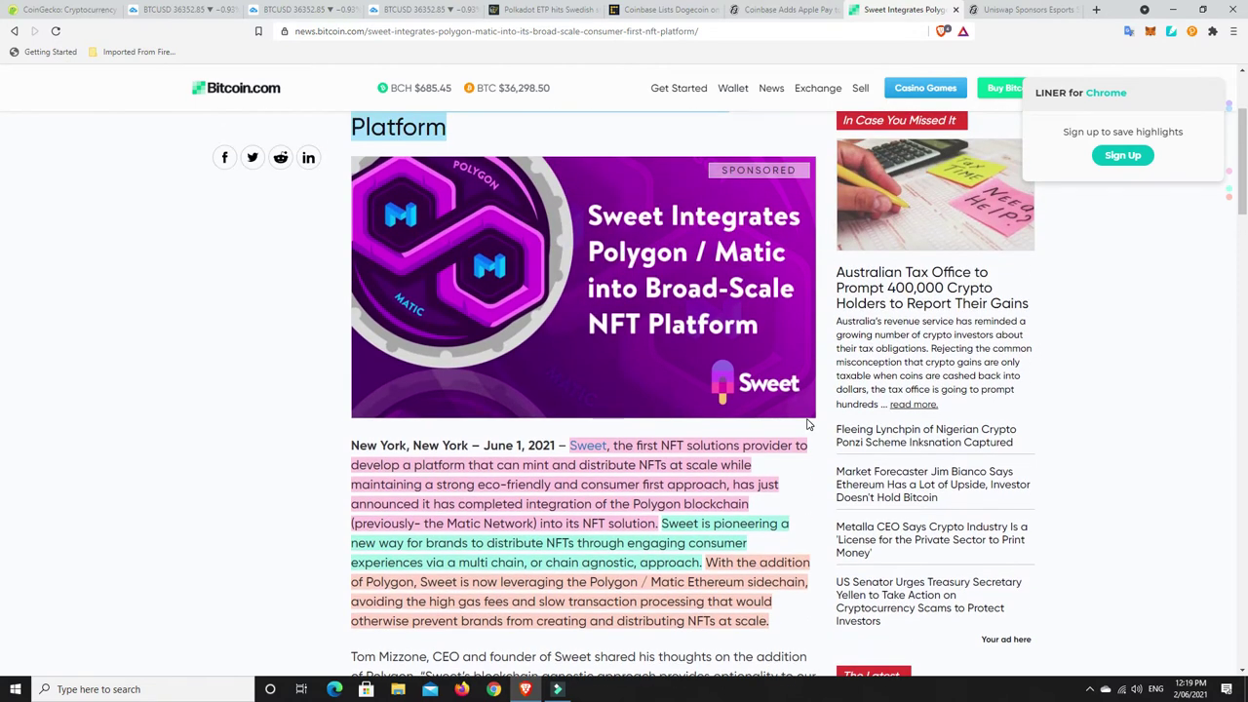
scroll(754, 429, "up", 1)
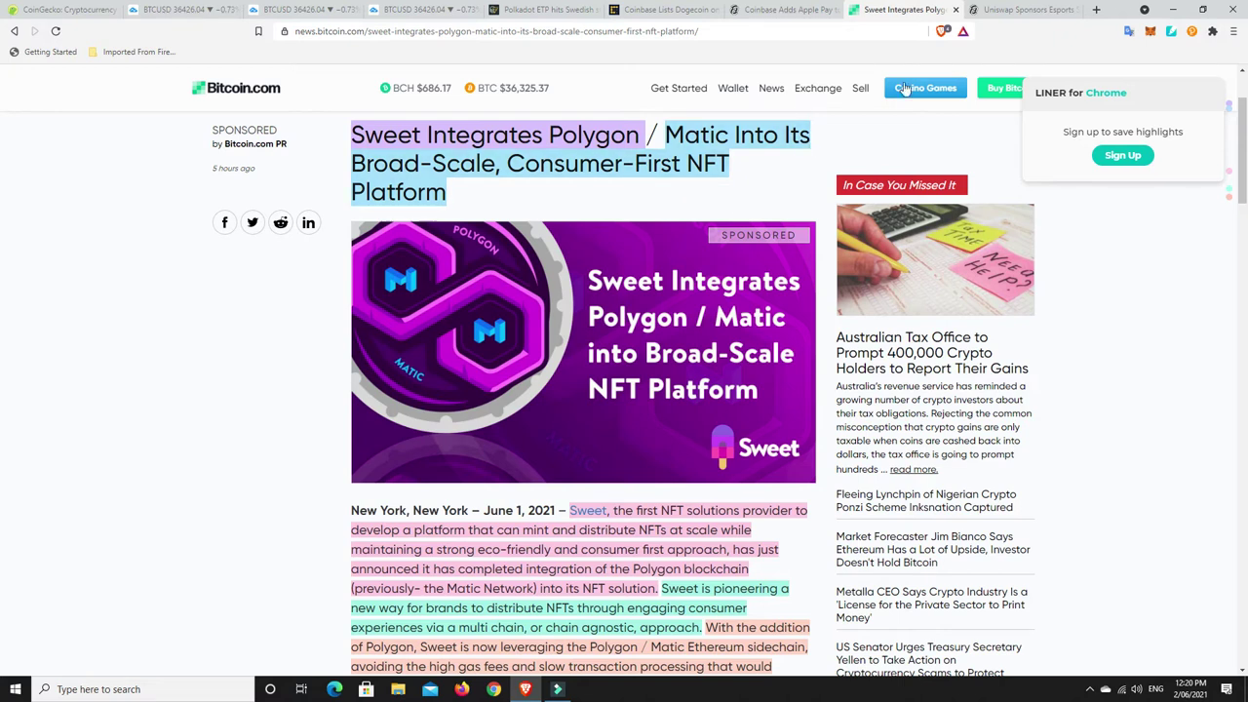
Open Decrypt's Uniswap–Team Secret sponsorship article and scroll down to its In brief summary
left_click(1027, 10)
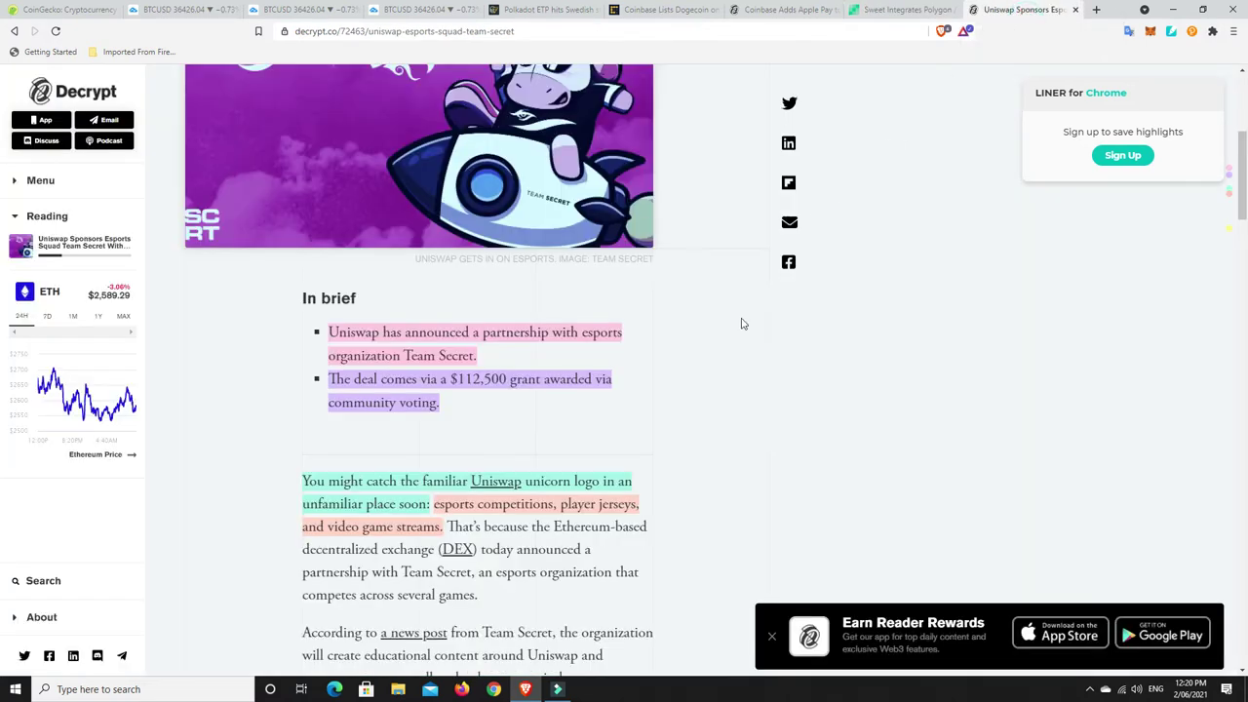
scroll(736, 329, "up", 5)
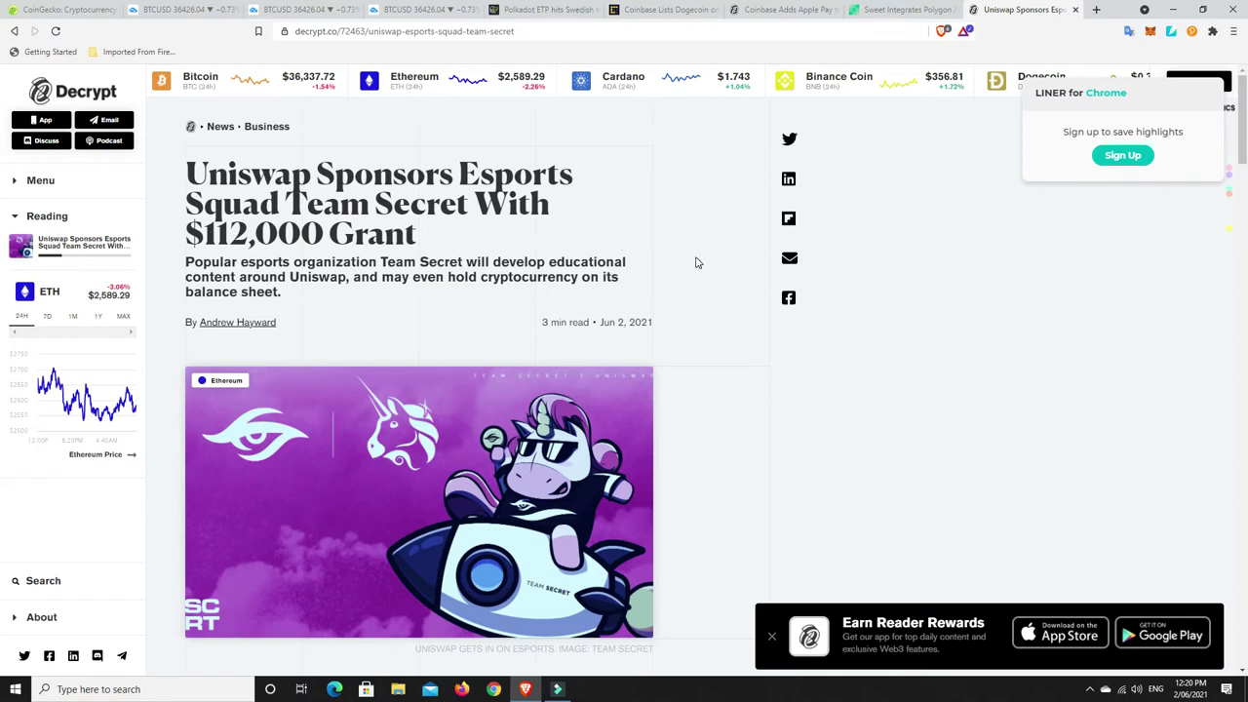
scroll(695, 268, "down", 5)
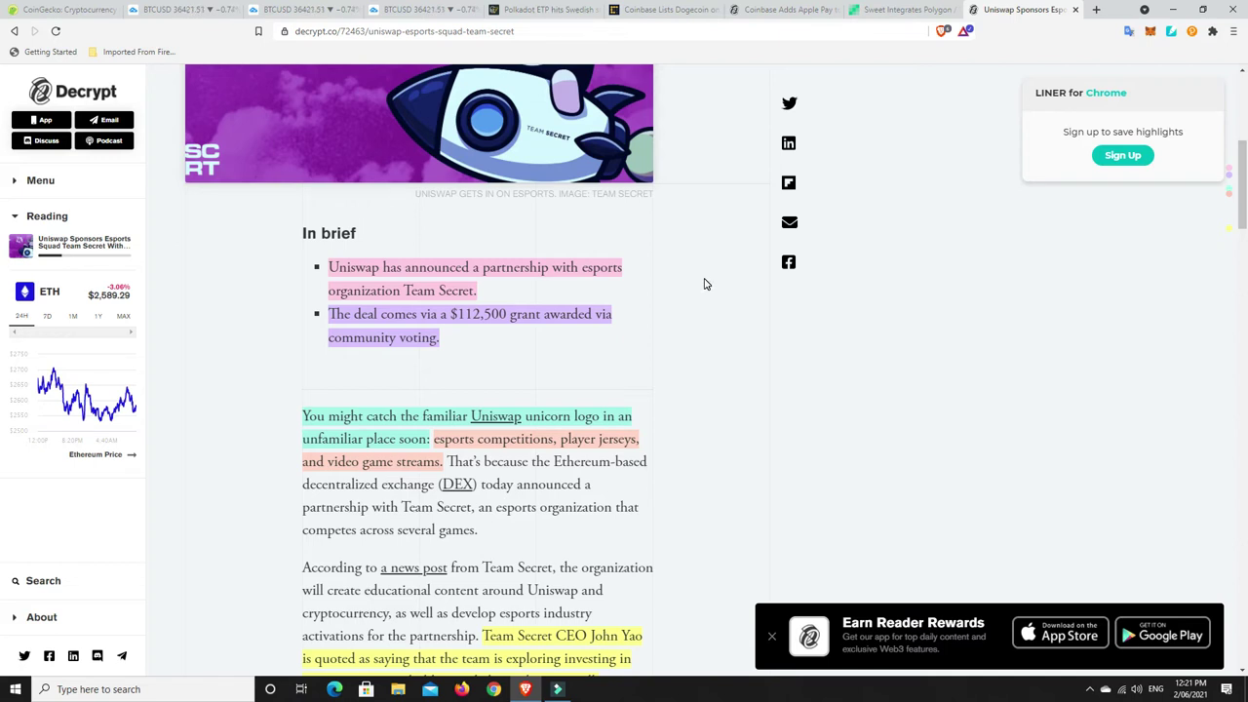
scroll(706, 283, "down", 1)
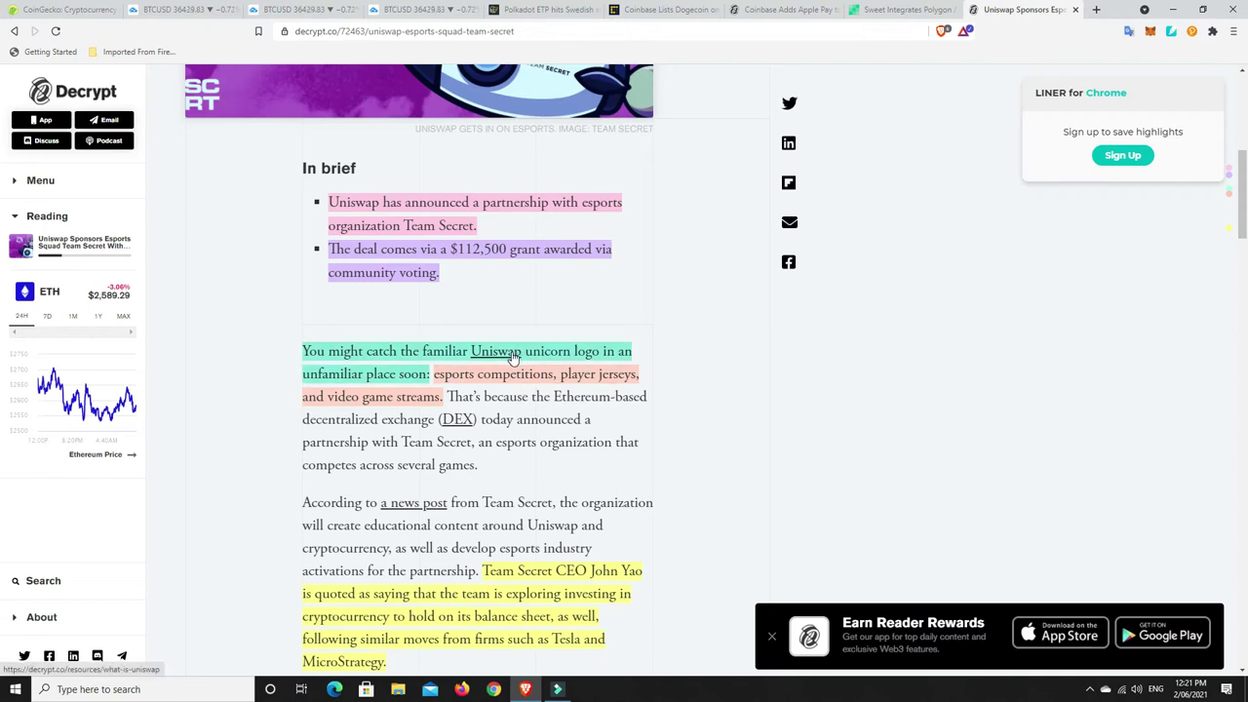
scroll(716, 310, "down", 1)
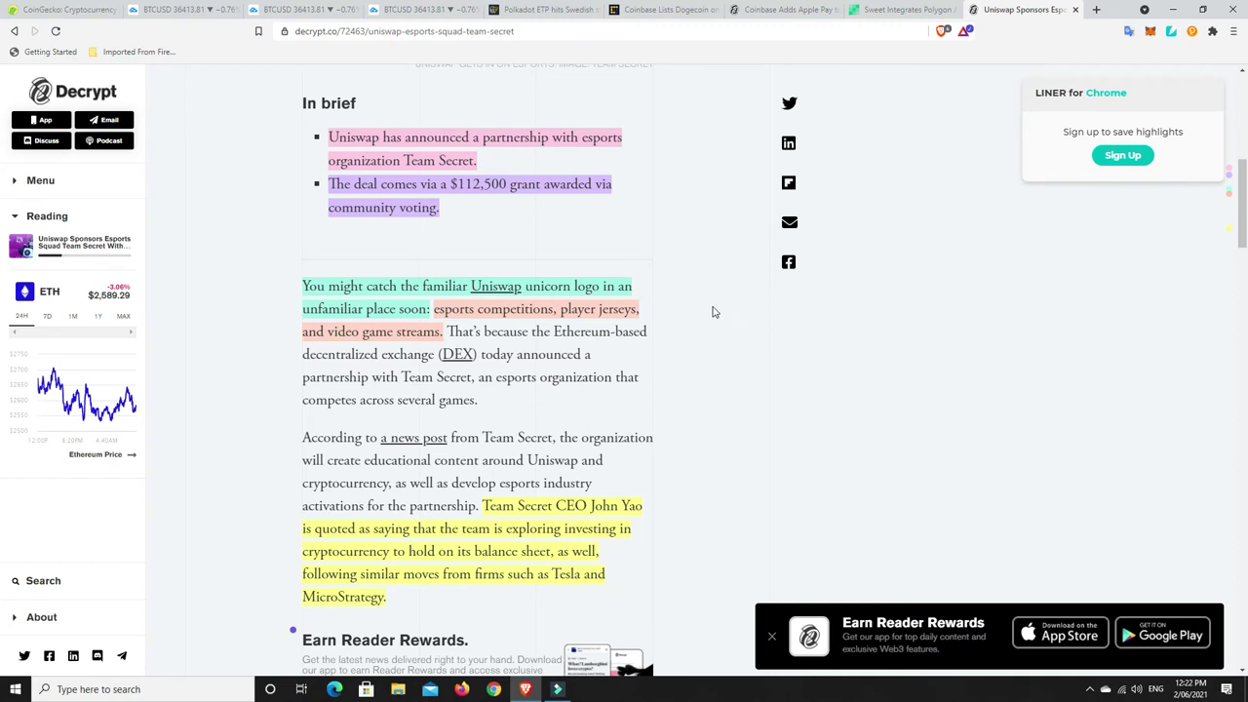
scroll(723, 361, "down", 1)
scroll(723, 361, "down", 1)
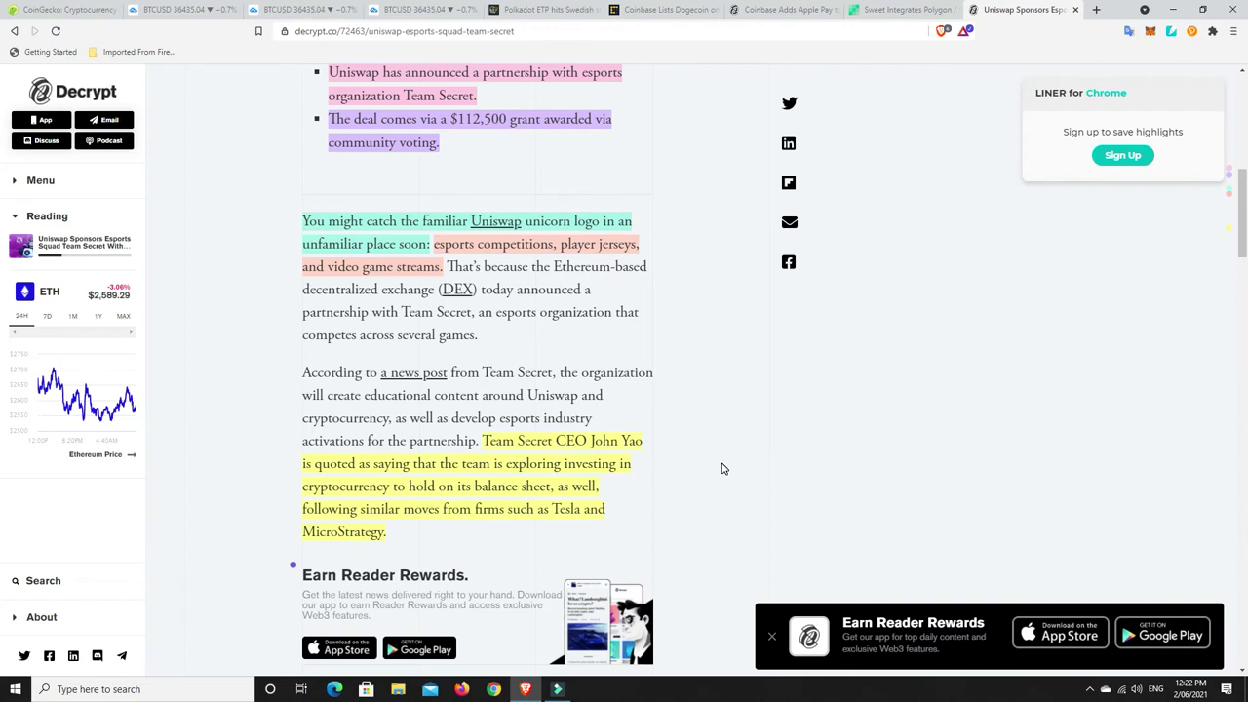
scroll(723, 469, "up", 7)
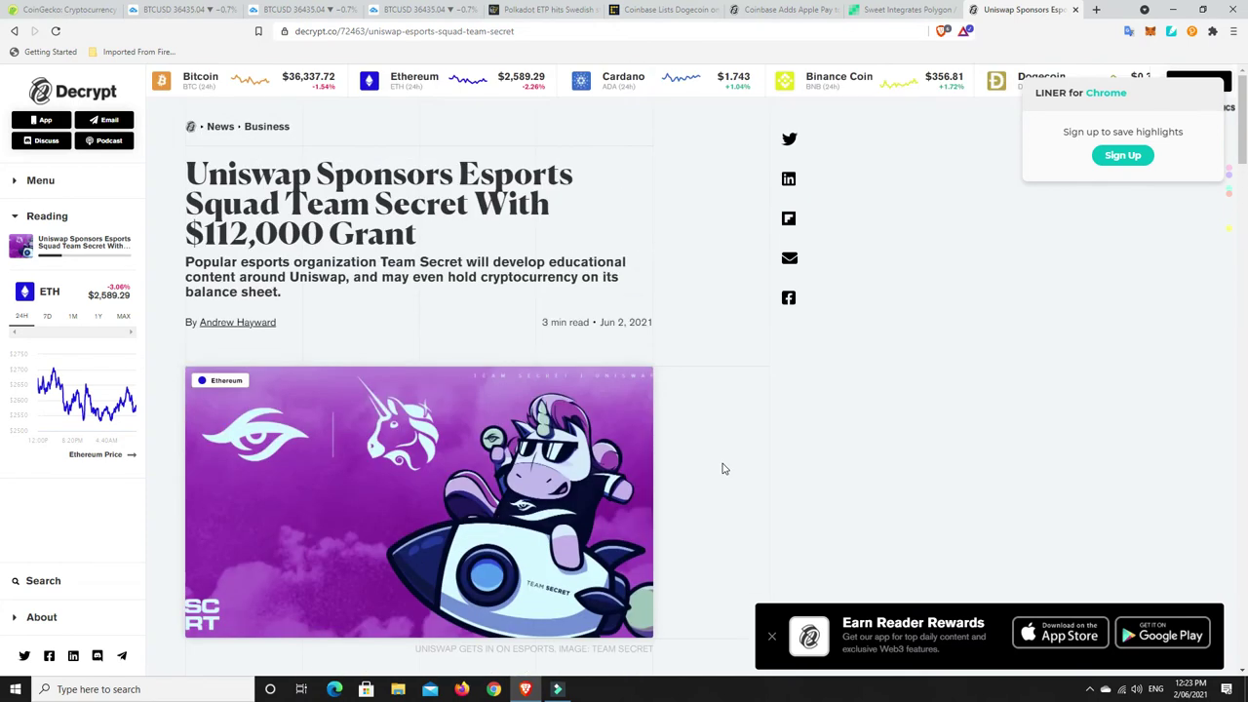
Show the daily BTCUSD Bitstamp chart without the layout notice, framing the whole rising channel
left_click(180, 12)
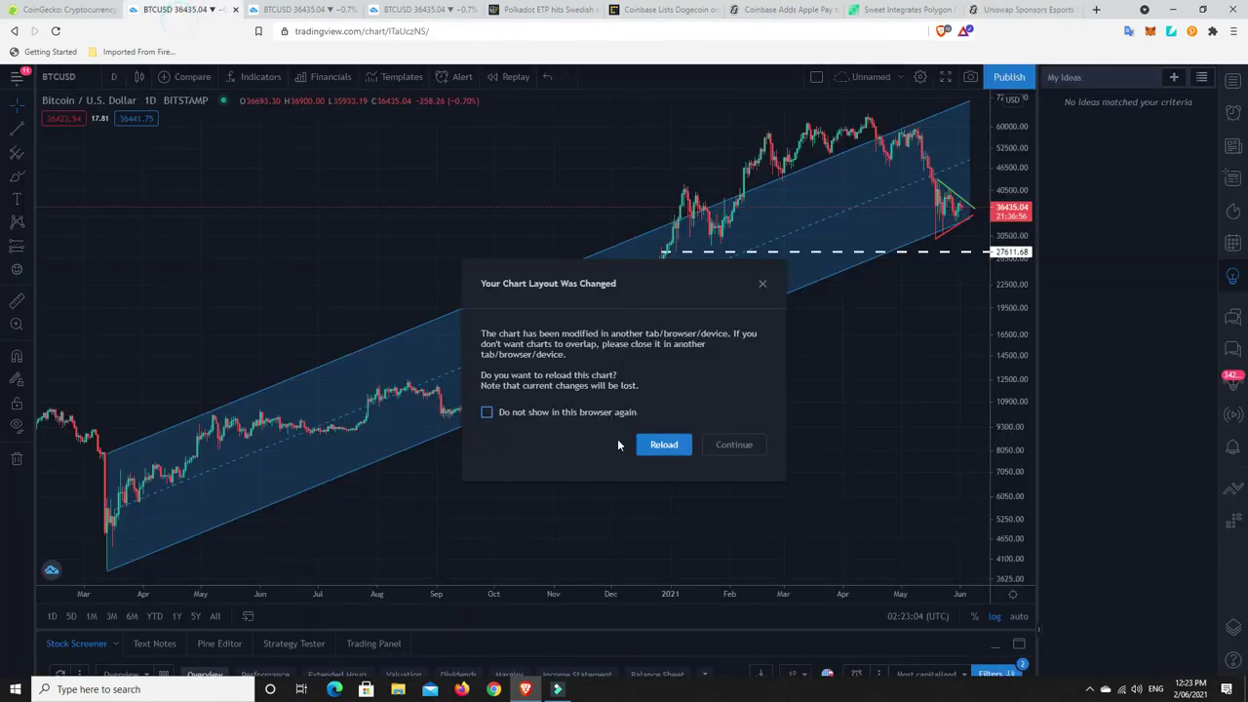
left_click(762, 286)
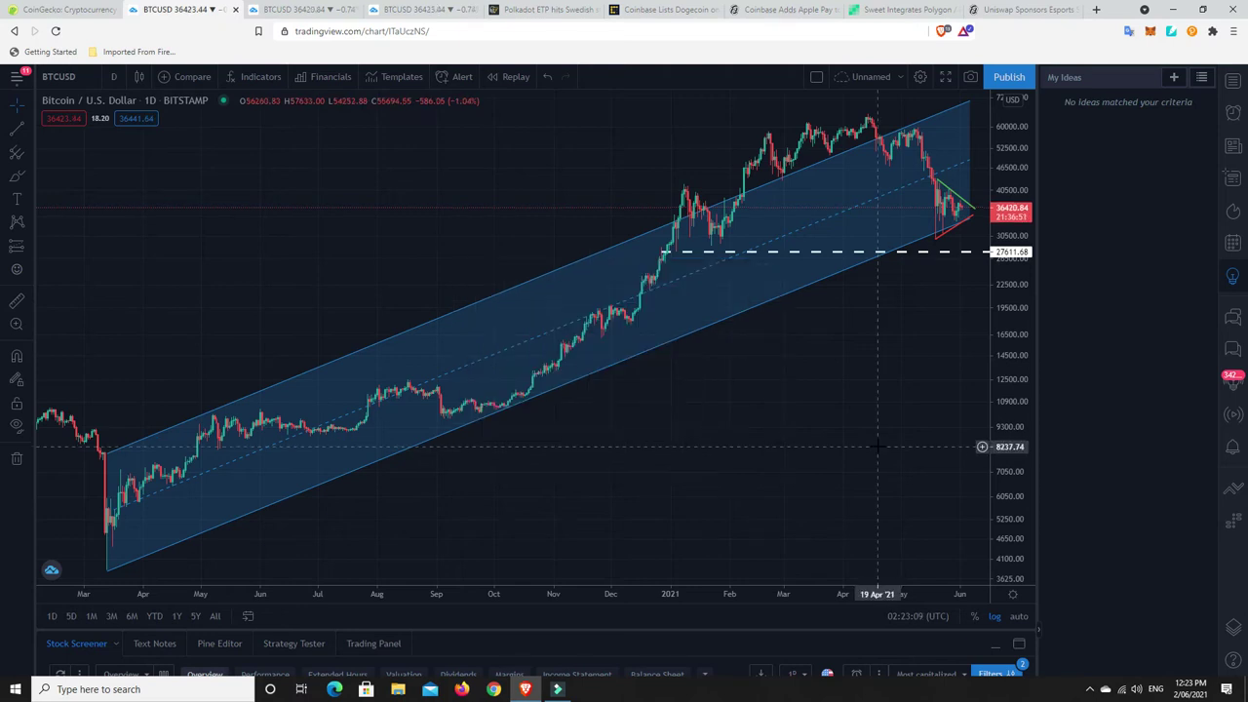
left_click_drag(794, 438, 747, 438)
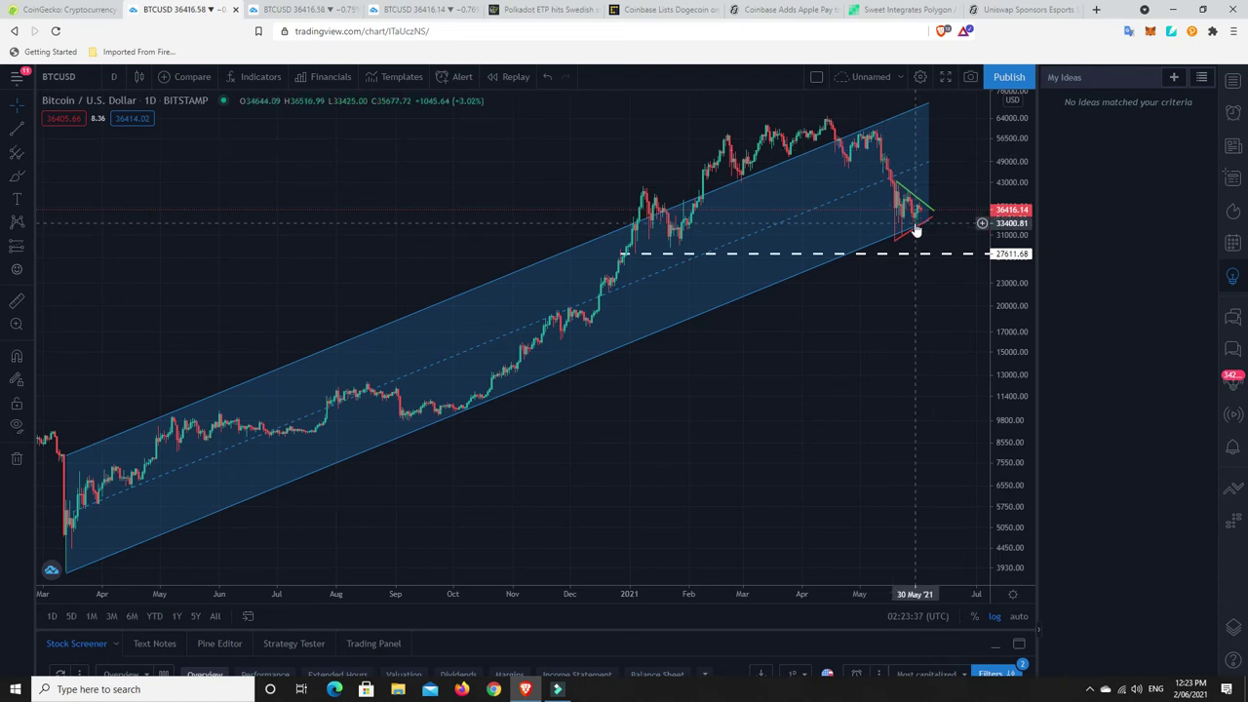
scroll(916, 229, "up", 3)
scroll(917, 229, "up", 2)
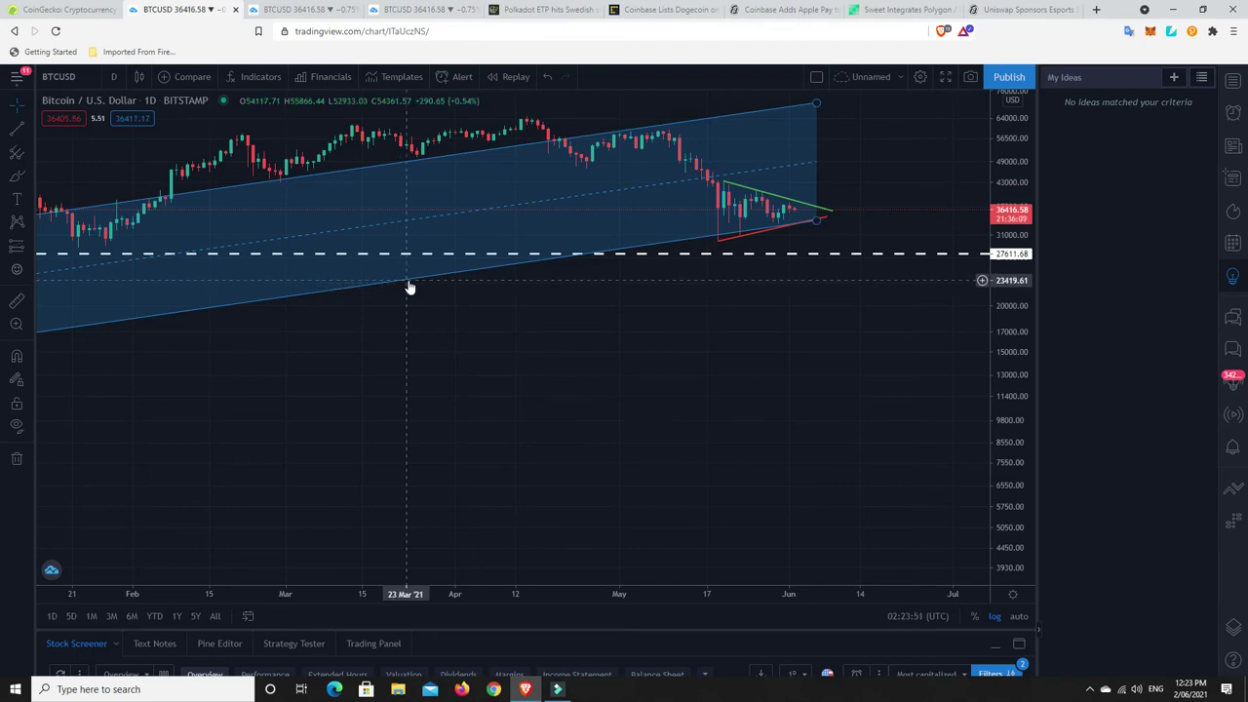
scroll(410, 284, "down", 6)
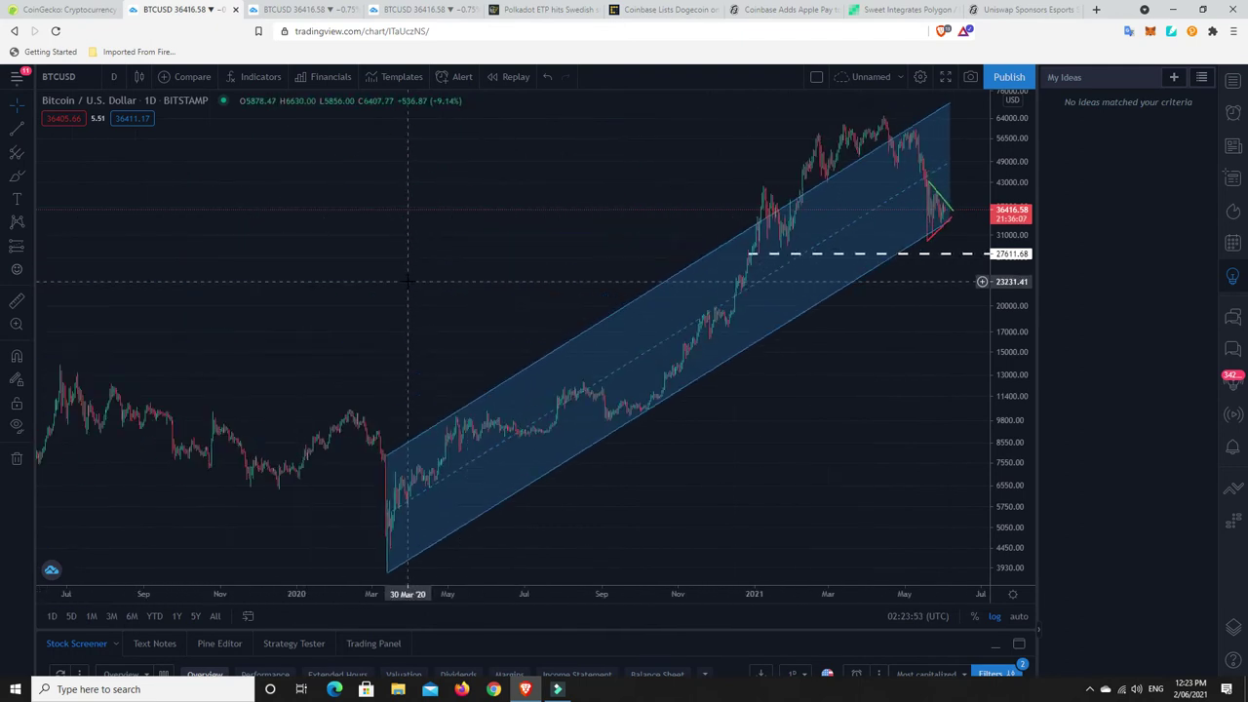
scroll(410, 283, "up", 3)
left_click_drag(412, 462, 483, 470)
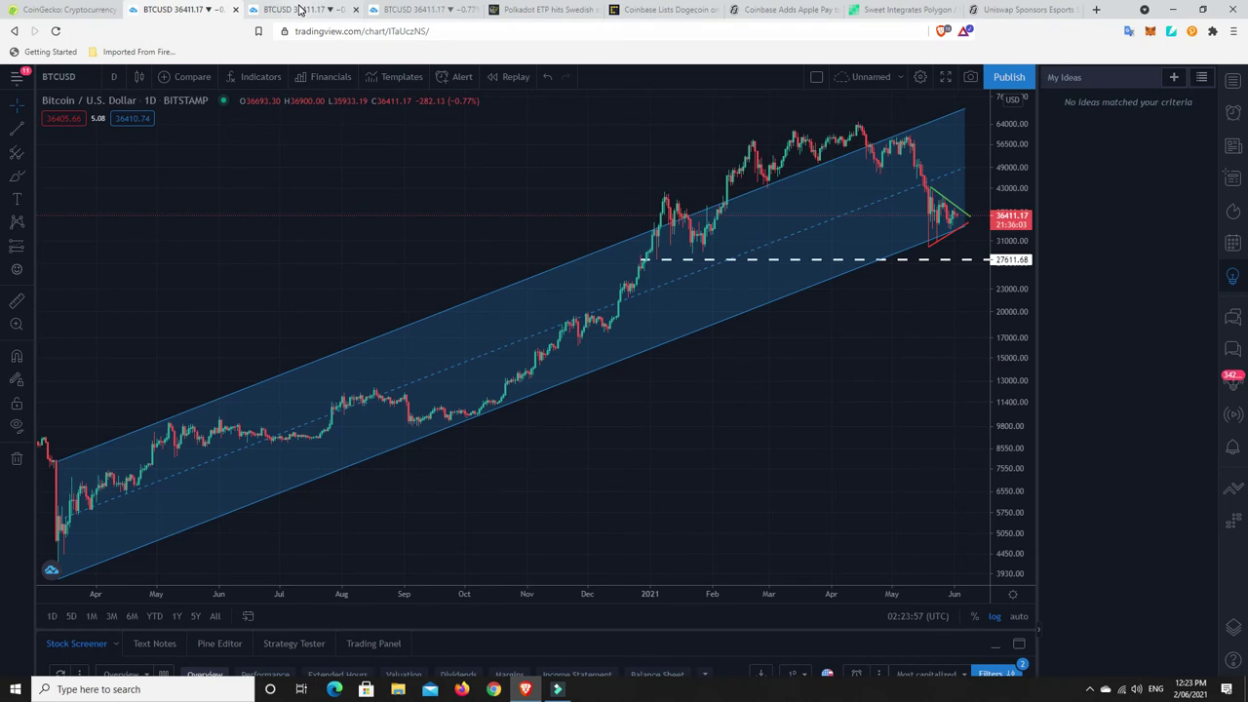
Switch to the 1W log-scale BTCUSD chart covering 2012–2021 with its rally channels
left_click(299, 10)
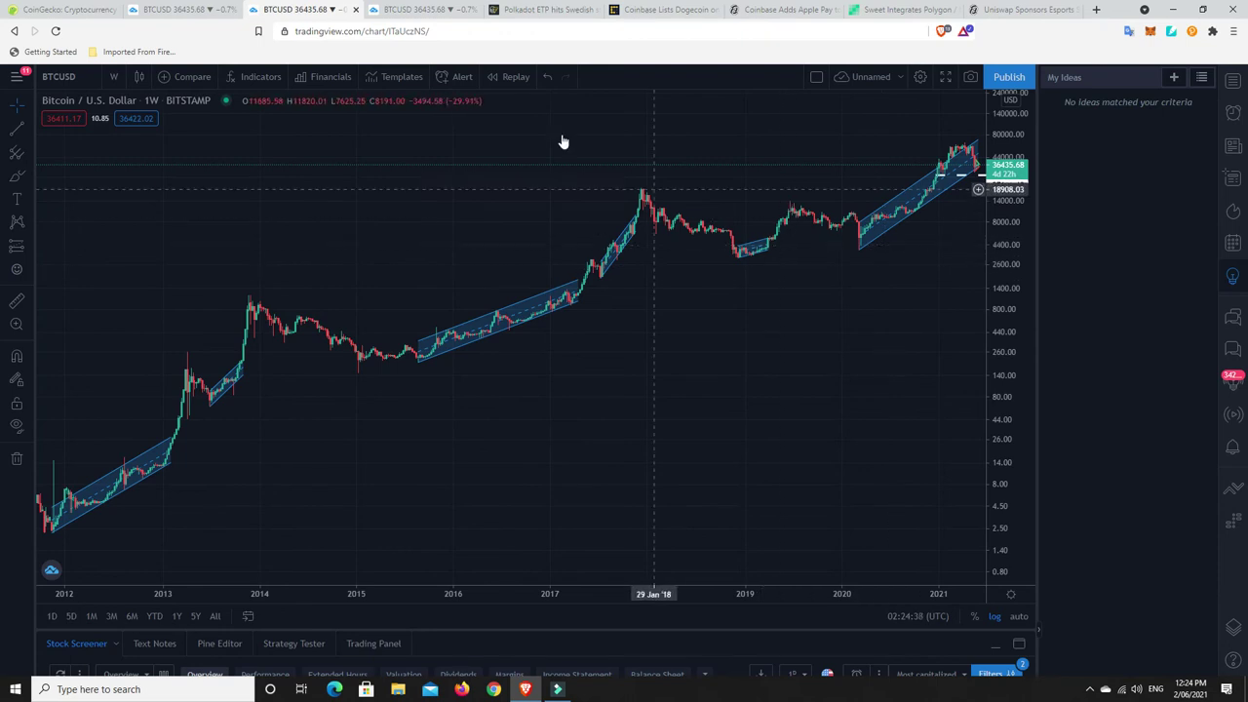
Show the 1M BTCUSD chart without the layout notice, zoomed into the 2020–2021 channel
left_click(420, 12)
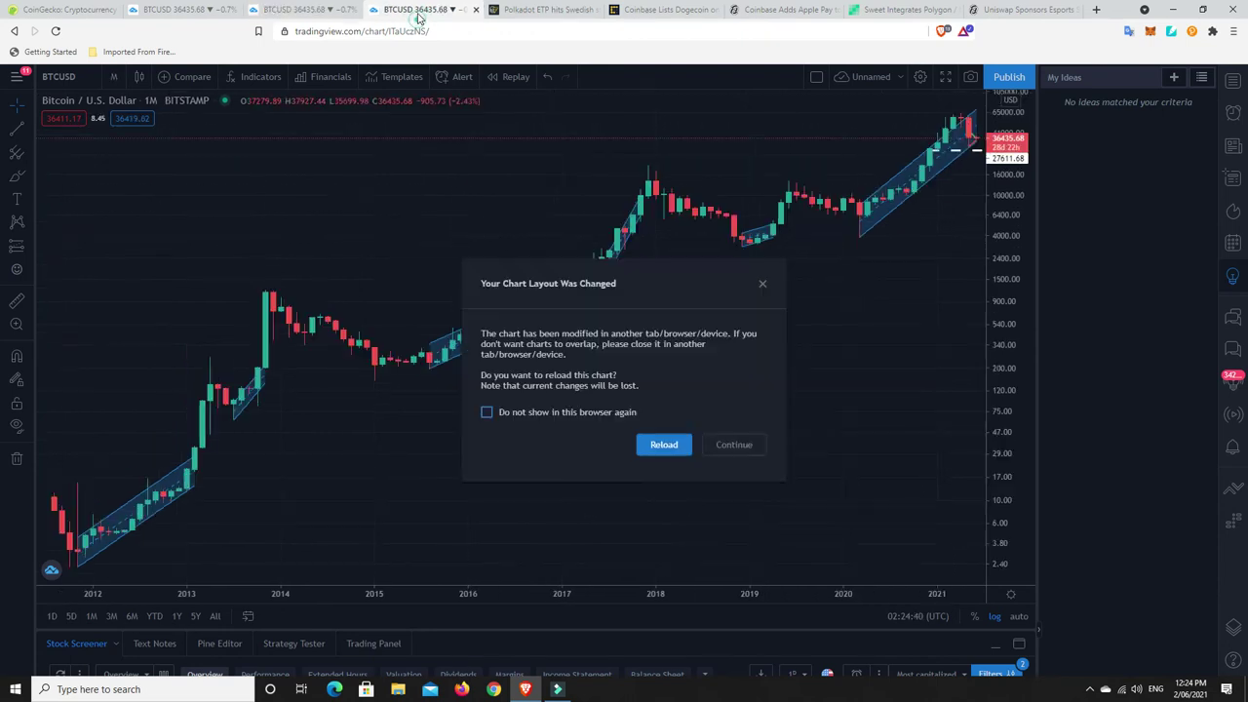
left_click(763, 284)
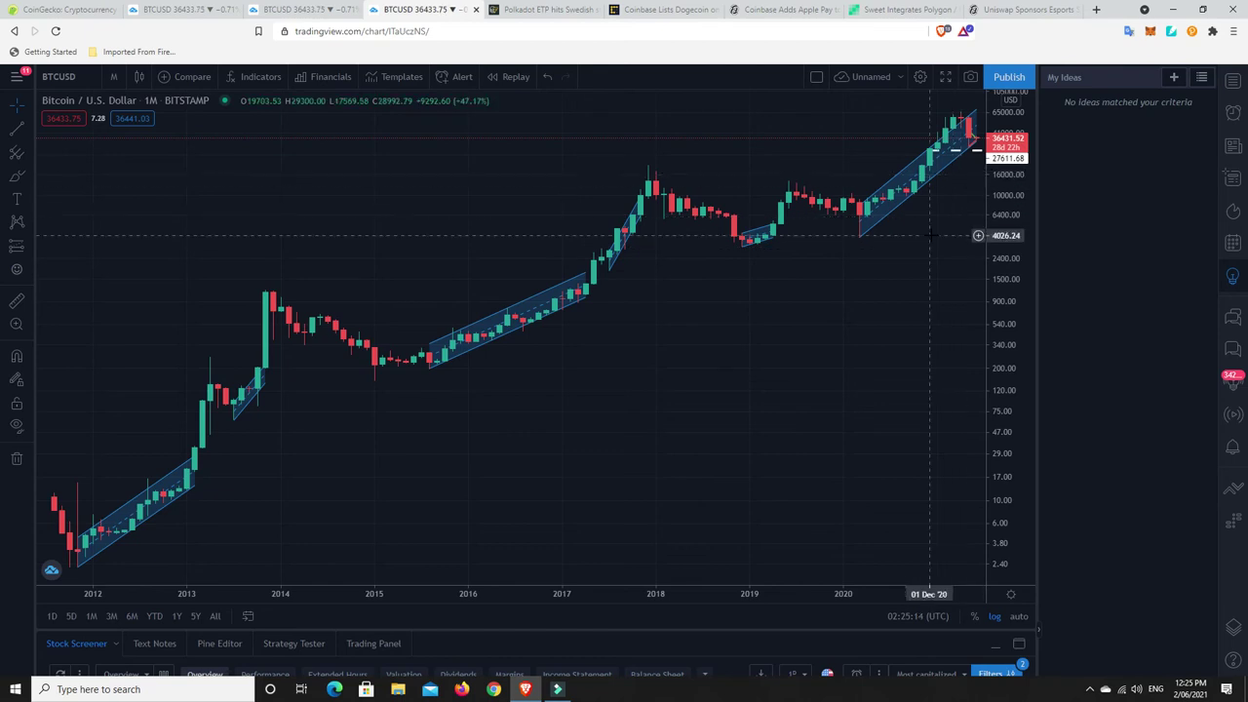
scroll(930, 235, "up", 6)
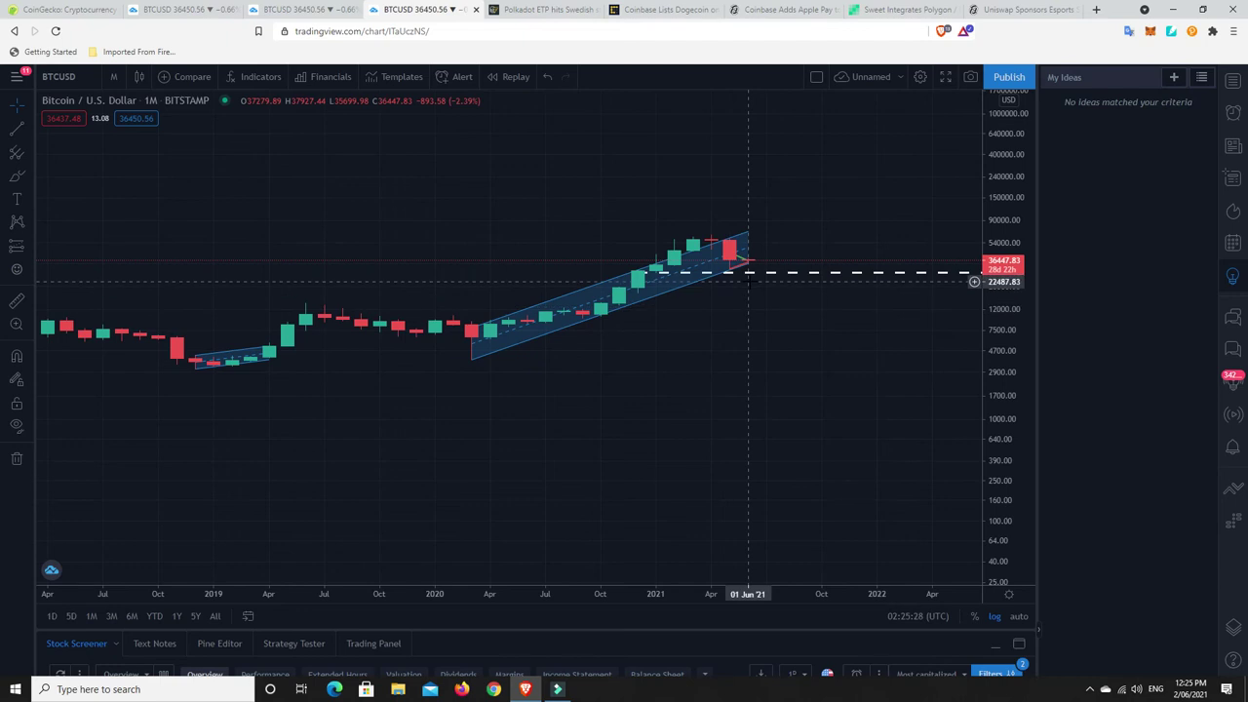
Zoom out the monthly chart to its full history, then go back to the 1W chart
scroll(748, 281, "down", 2)
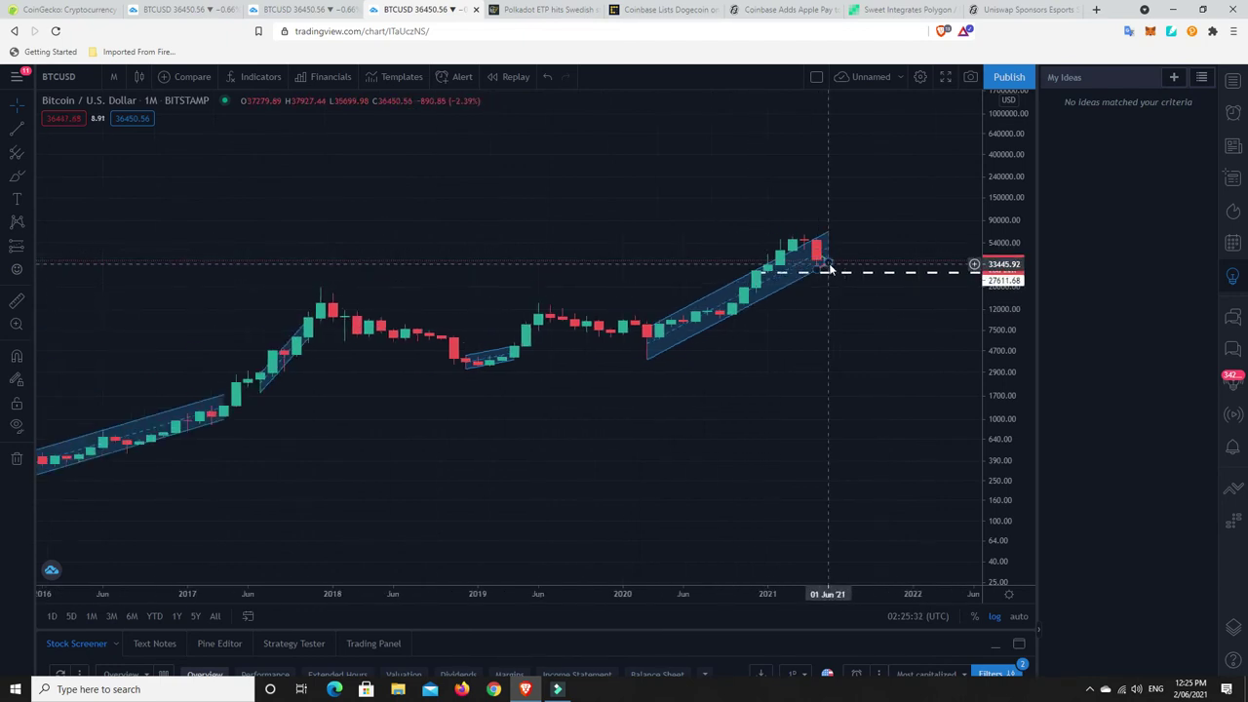
scroll(832, 273, "down", 2)
left_click_drag(852, 404, 945, 243)
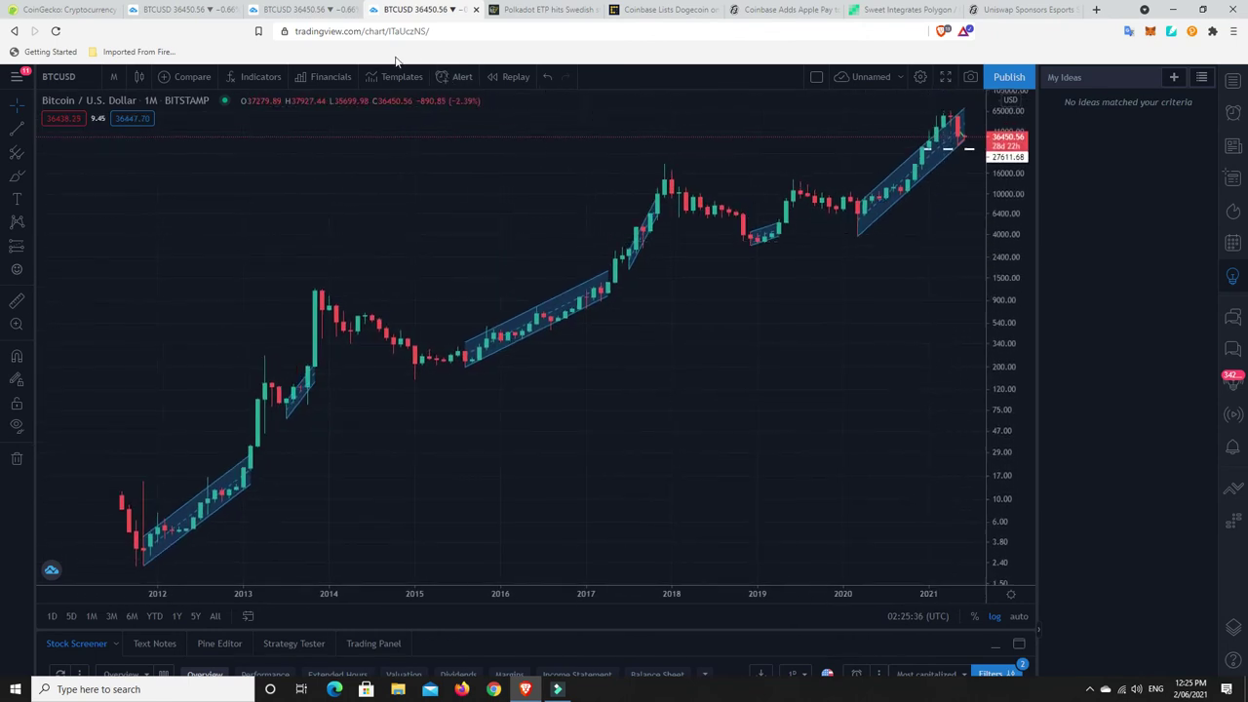
left_click(303, 16)
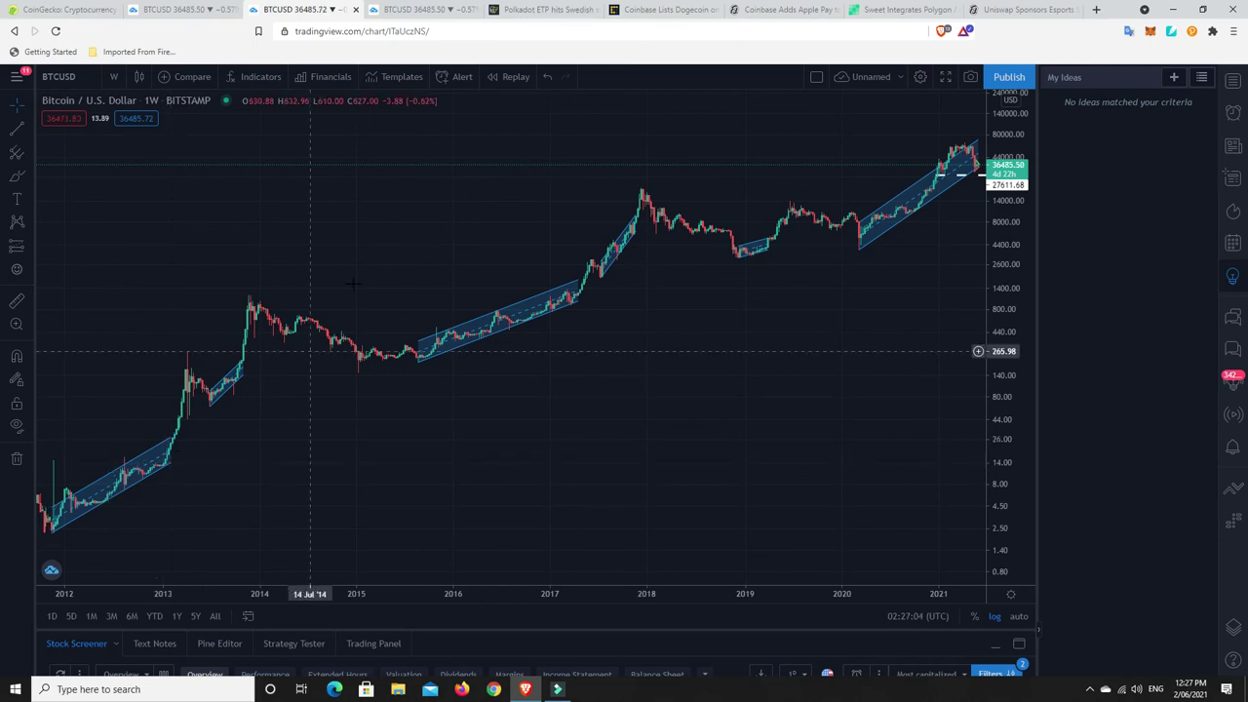
Zoom into the monthly BTCUSD log chart's channels and inspect the channel drawn from March 2020
left_click(419, 12)
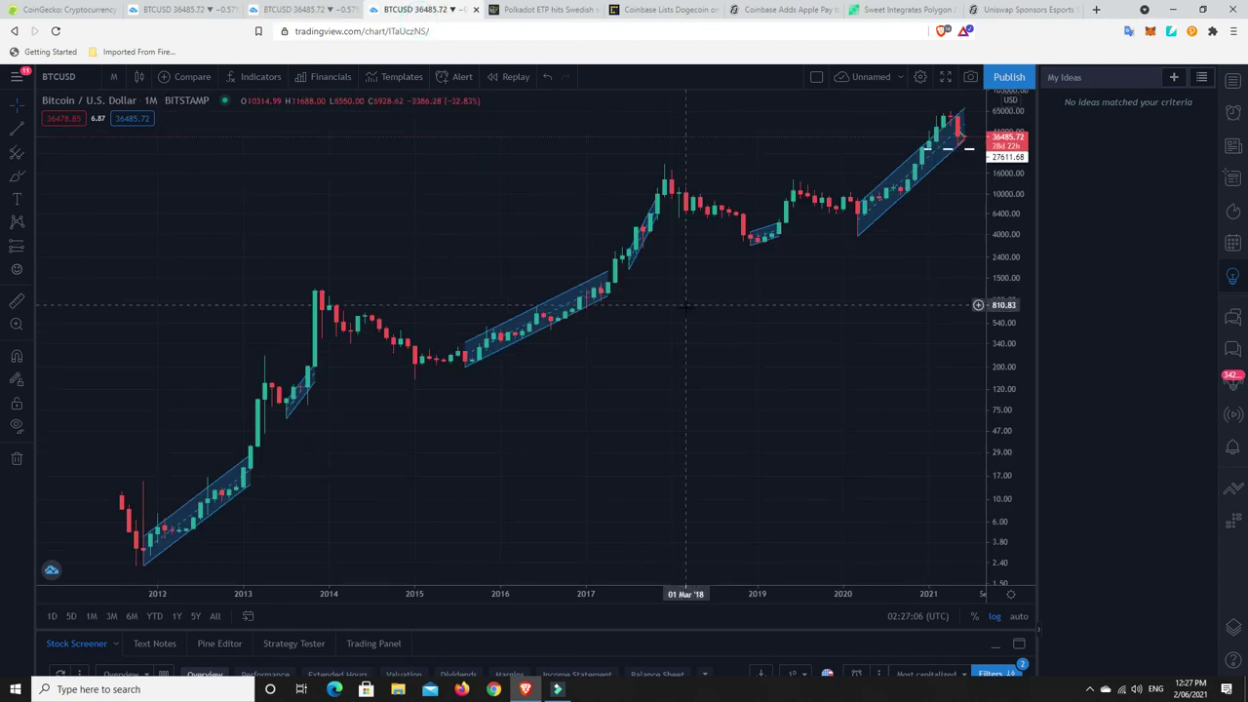
scroll(785, 319, "up", 1)
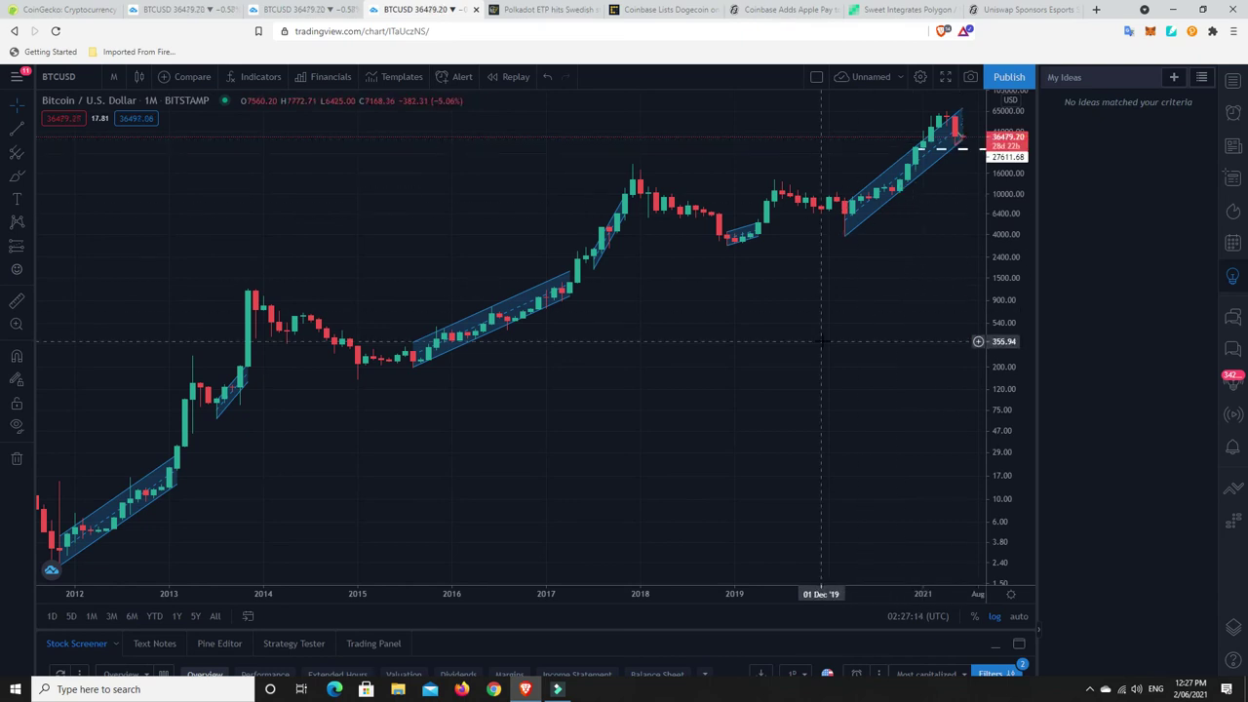
scroll(931, 144, "up", 3)
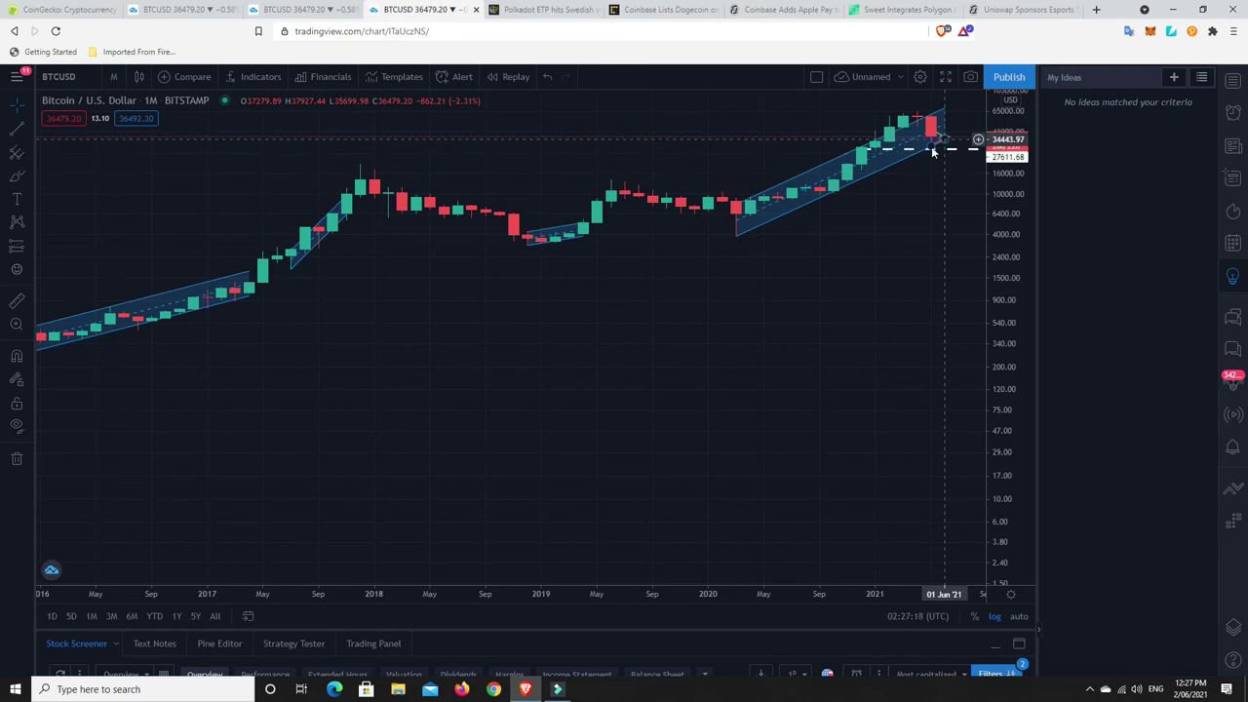
left_click(738, 235)
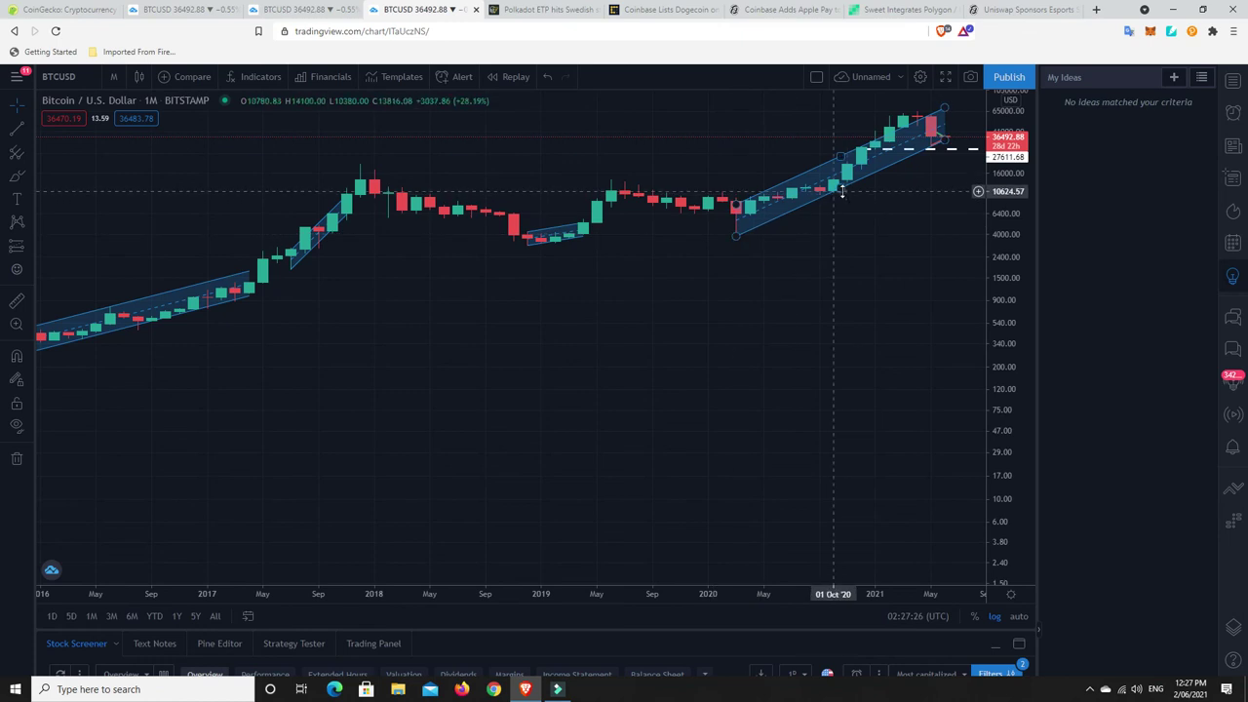
left_click(875, 178)
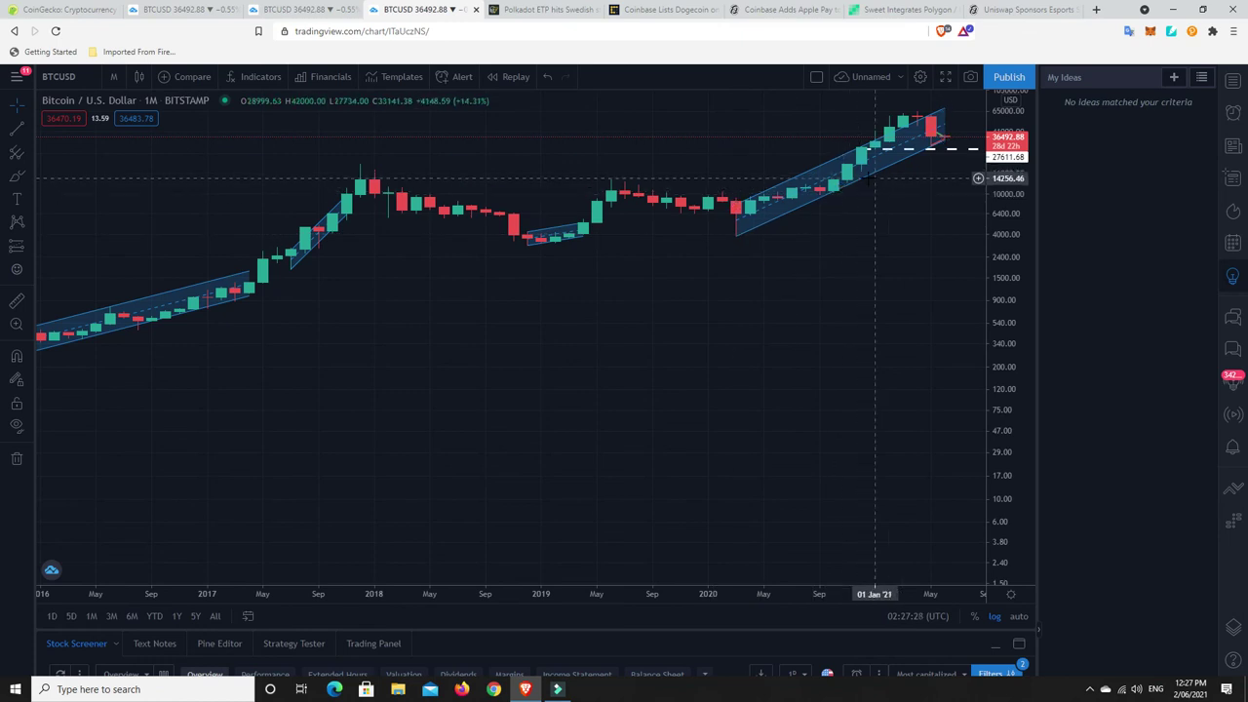
scroll(795, 335, "down", 4)
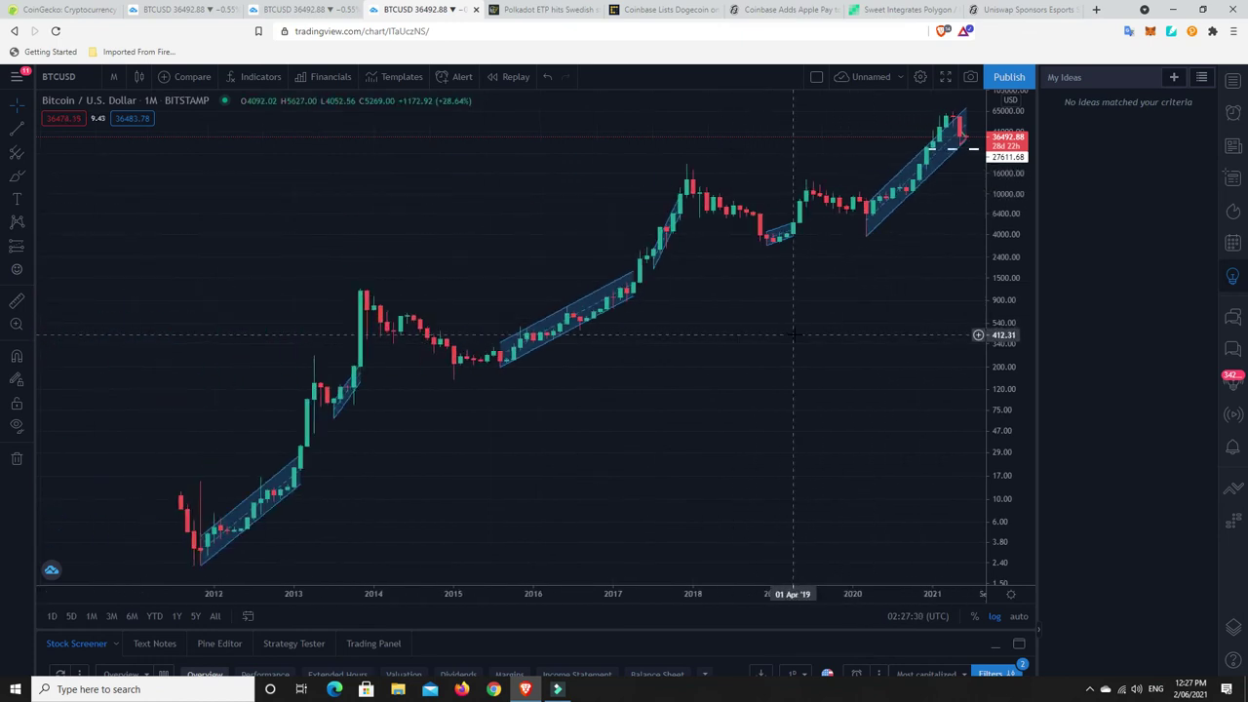
scroll(795, 334, "up", 2)
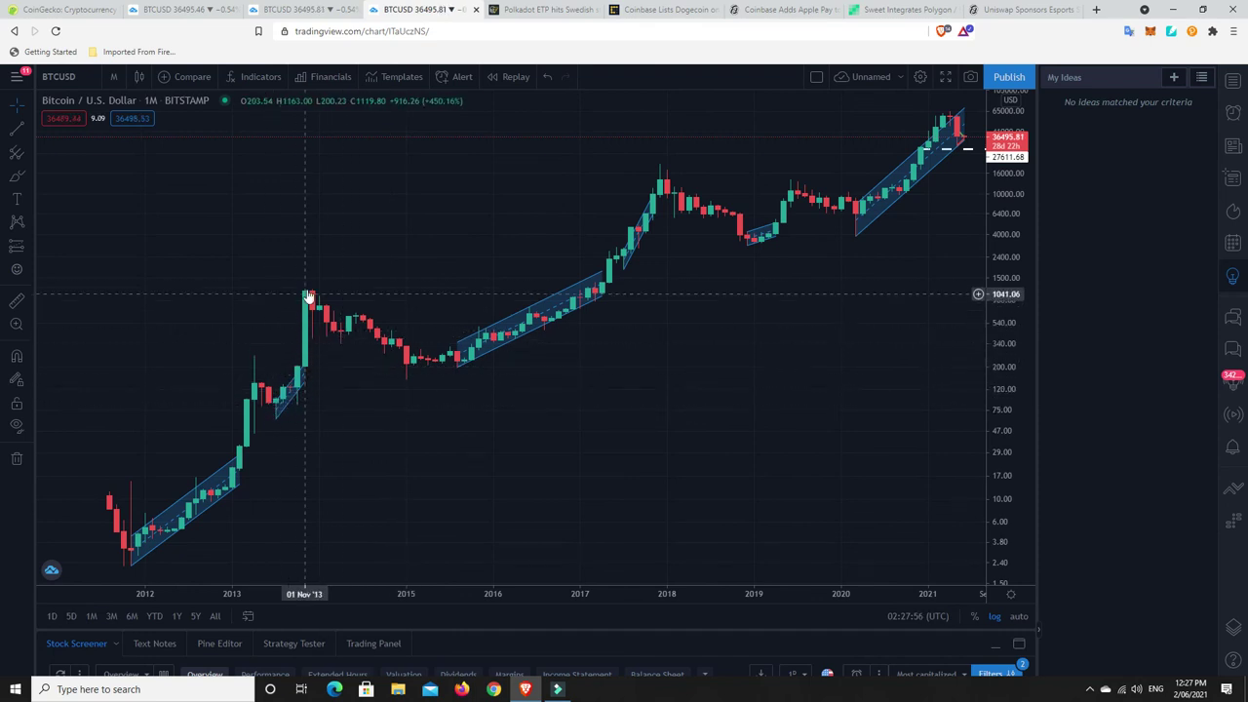
scroll(695, 504, "up", 1)
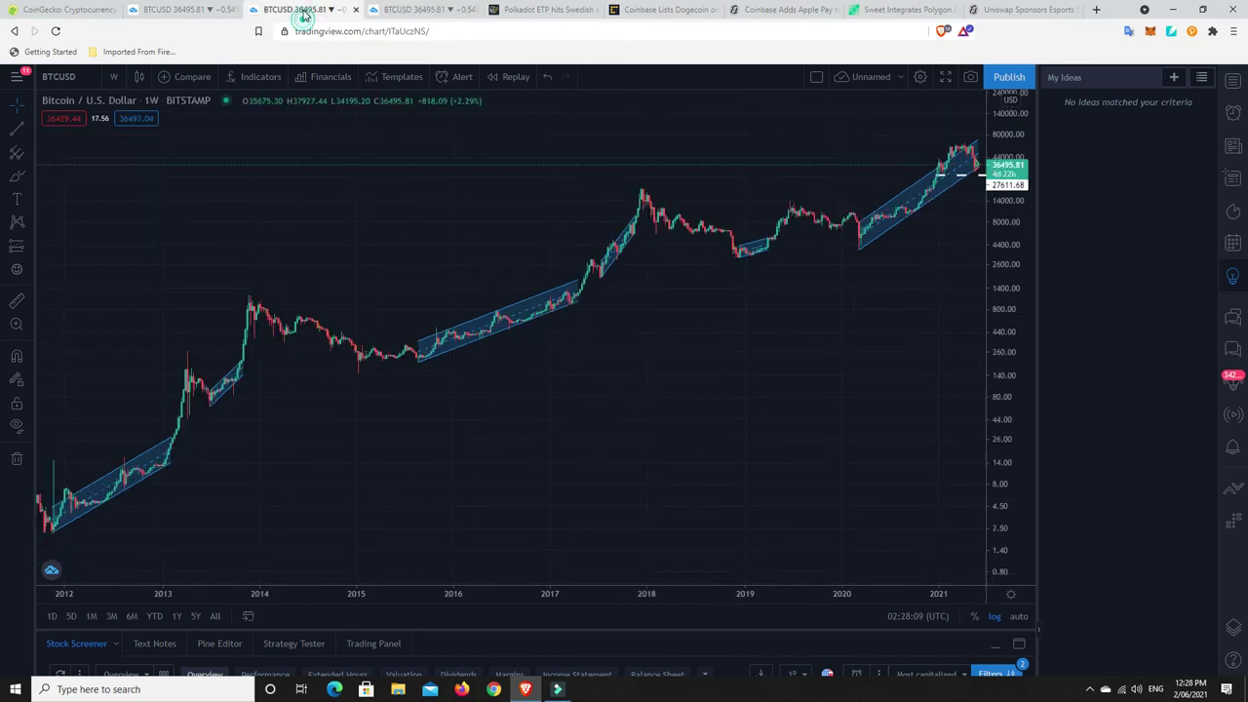
Zoom the weekly chart, pan to the 2017–2020 history, and stretch the price scale to enlarge candles
scroll(939, 271, "up", 3)
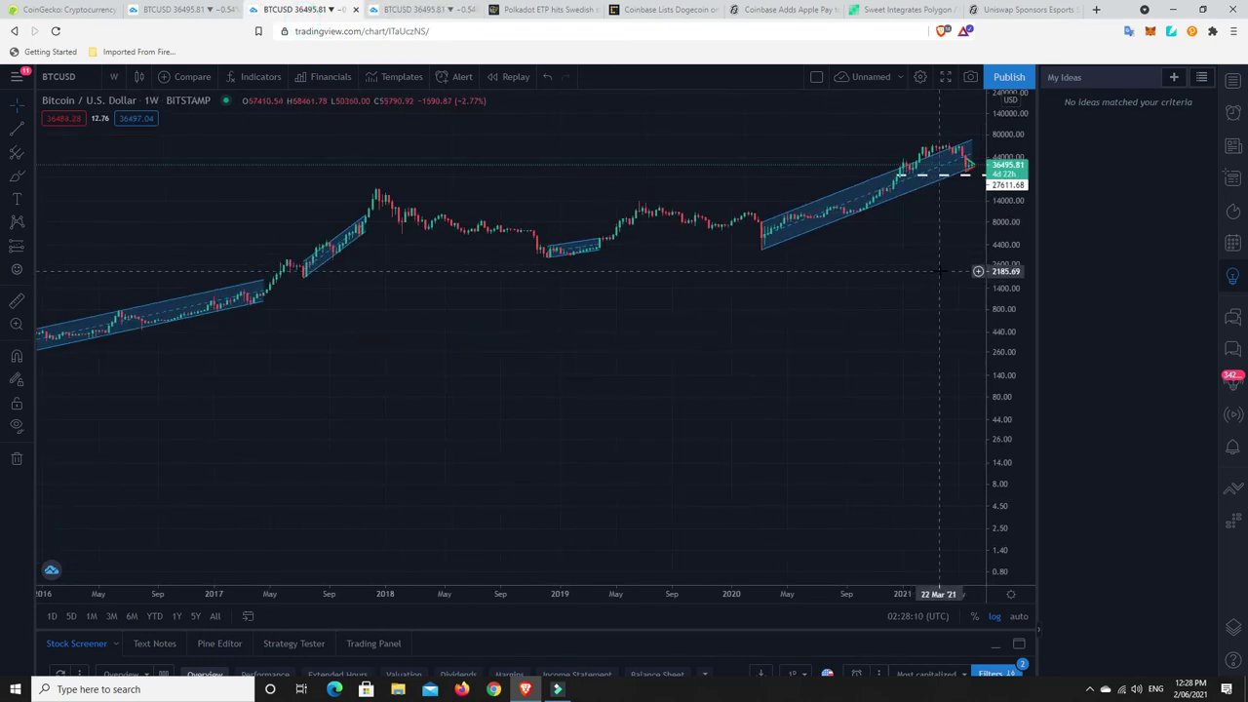
scroll(939, 271, "up", 3)
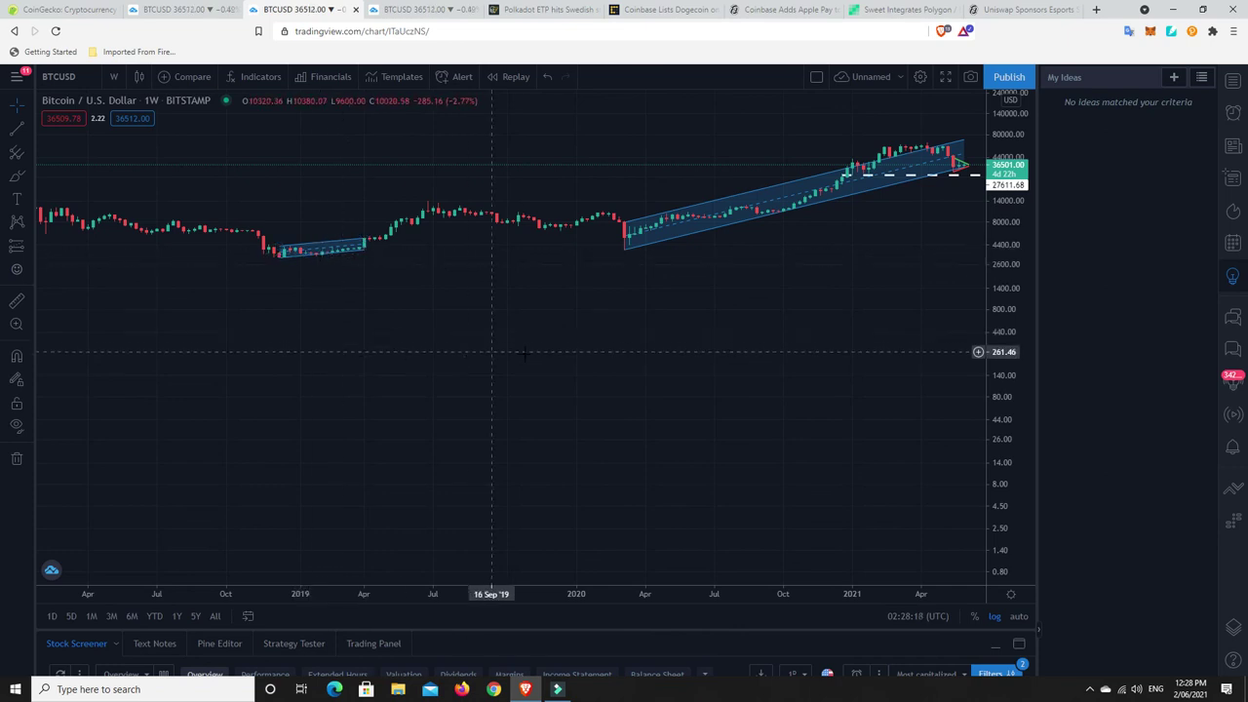
scroll(585, 369, "down", 2)
scroll(516, 297, "up", 3)
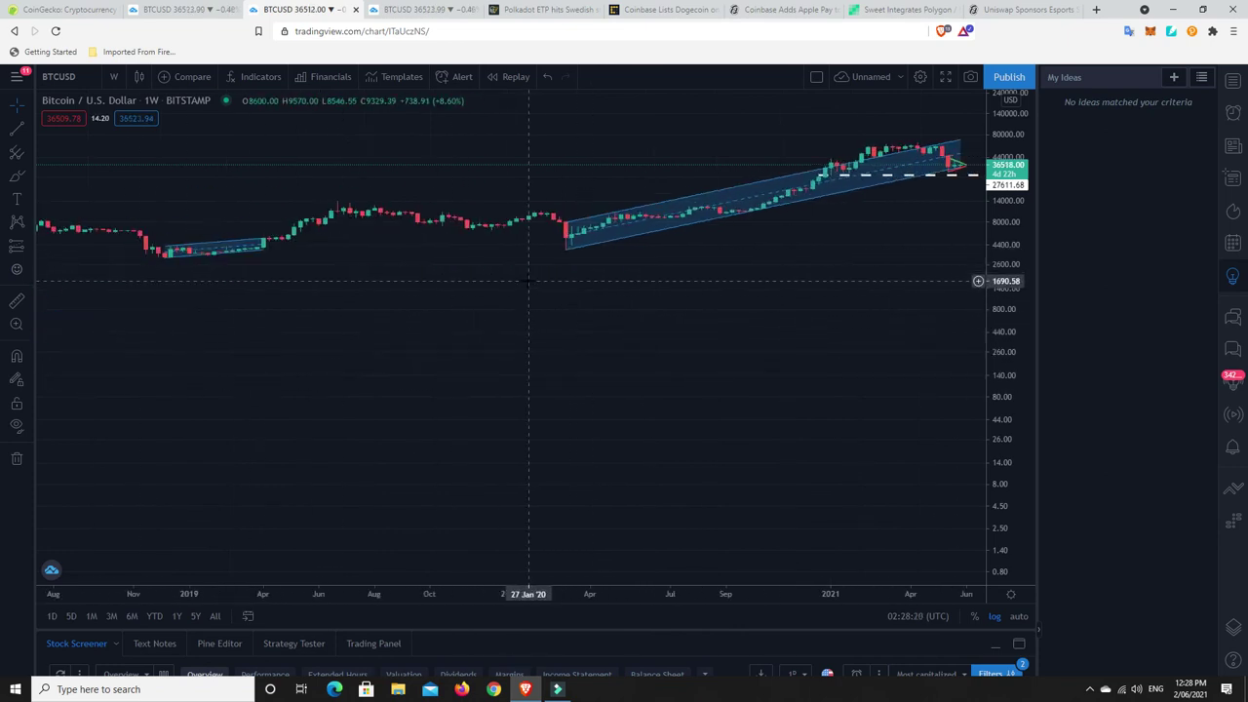
left_click_drag(175, 338, 926, 538)
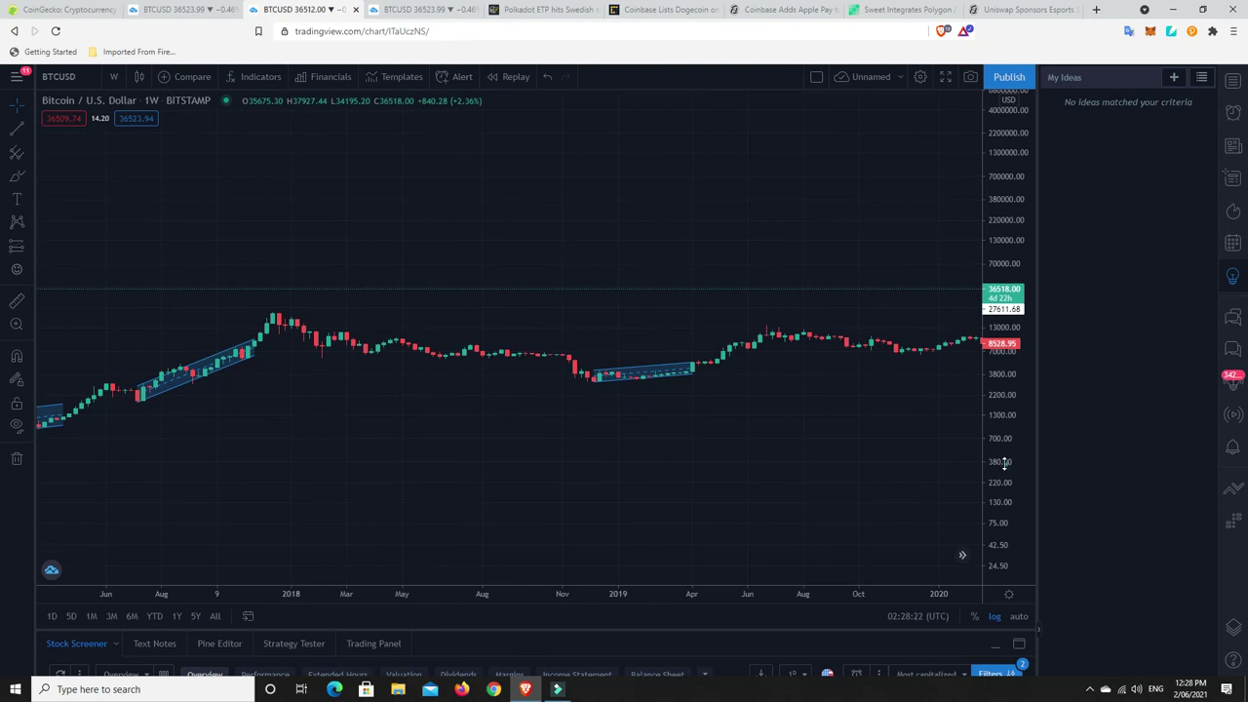
left_click_drag(994, 429, 995, 404)
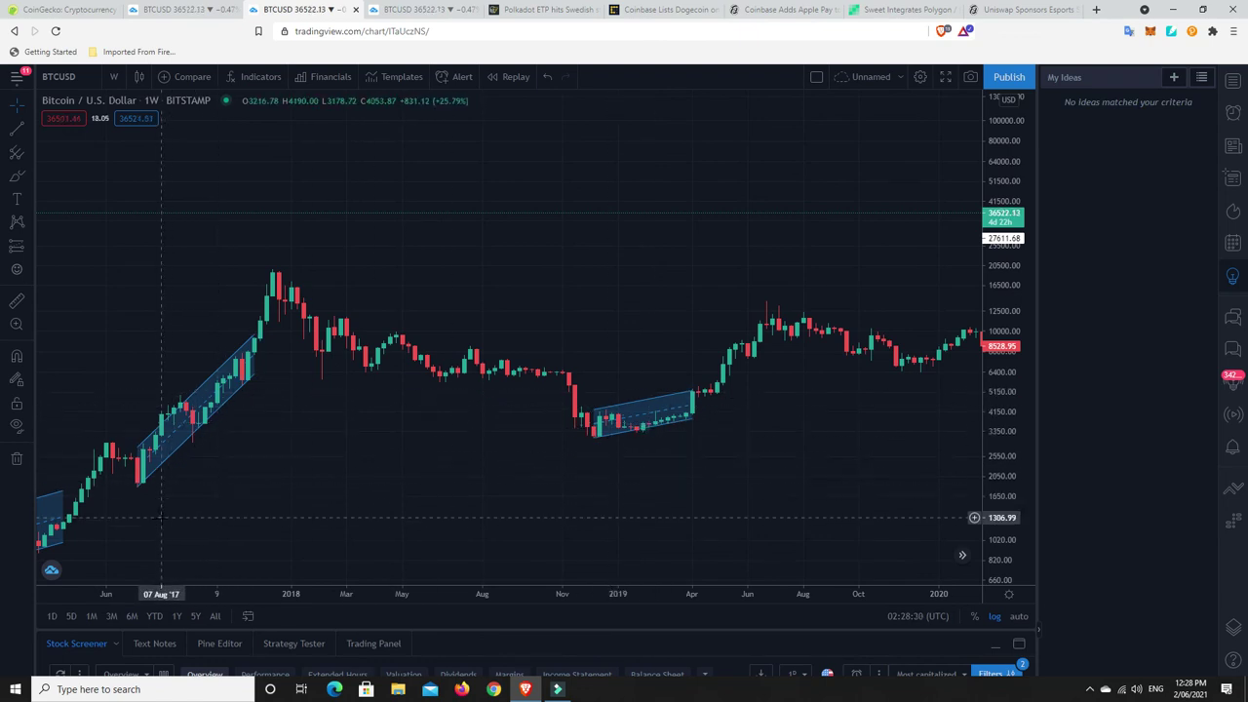
Pan past the 2015–2017 channel to the 2020–2021 channel and zoom in on it
left_click_drag(162, 413, 679, 410)
left_click_drag(377, 491, 813, 392)
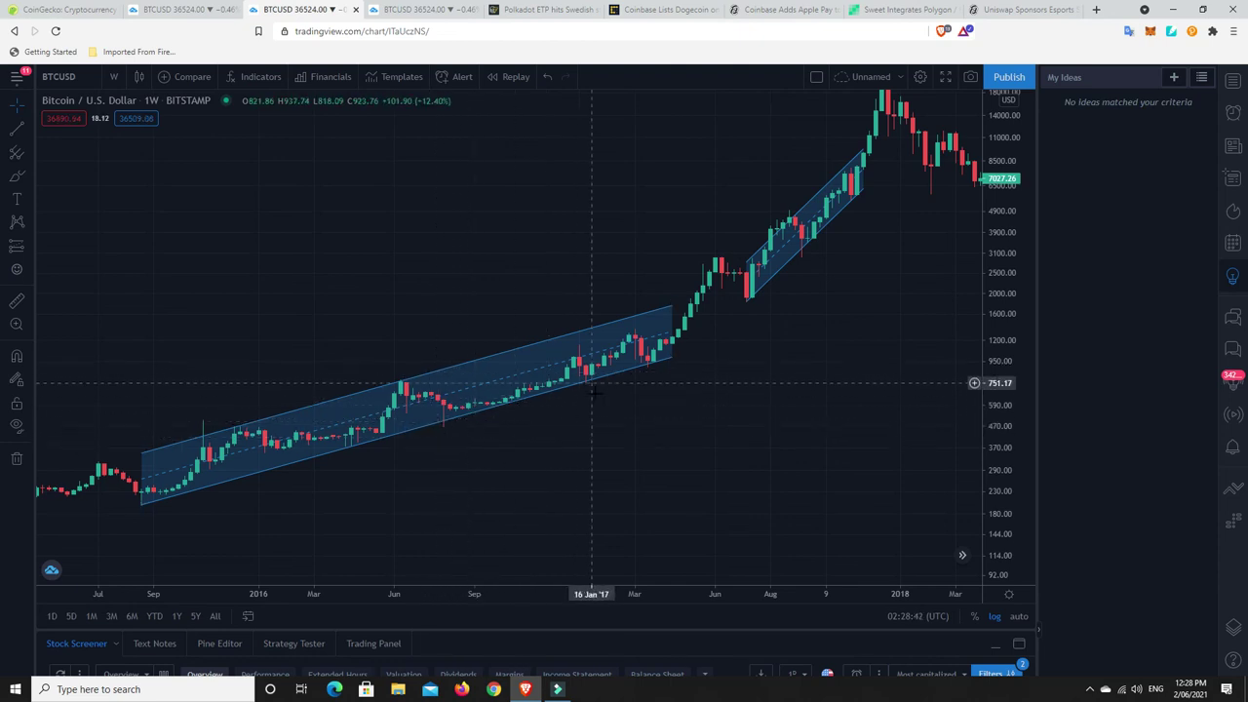
left_click_drag(770, 373, 210, 524)
left_click_drag(869, 450, 201, 465)
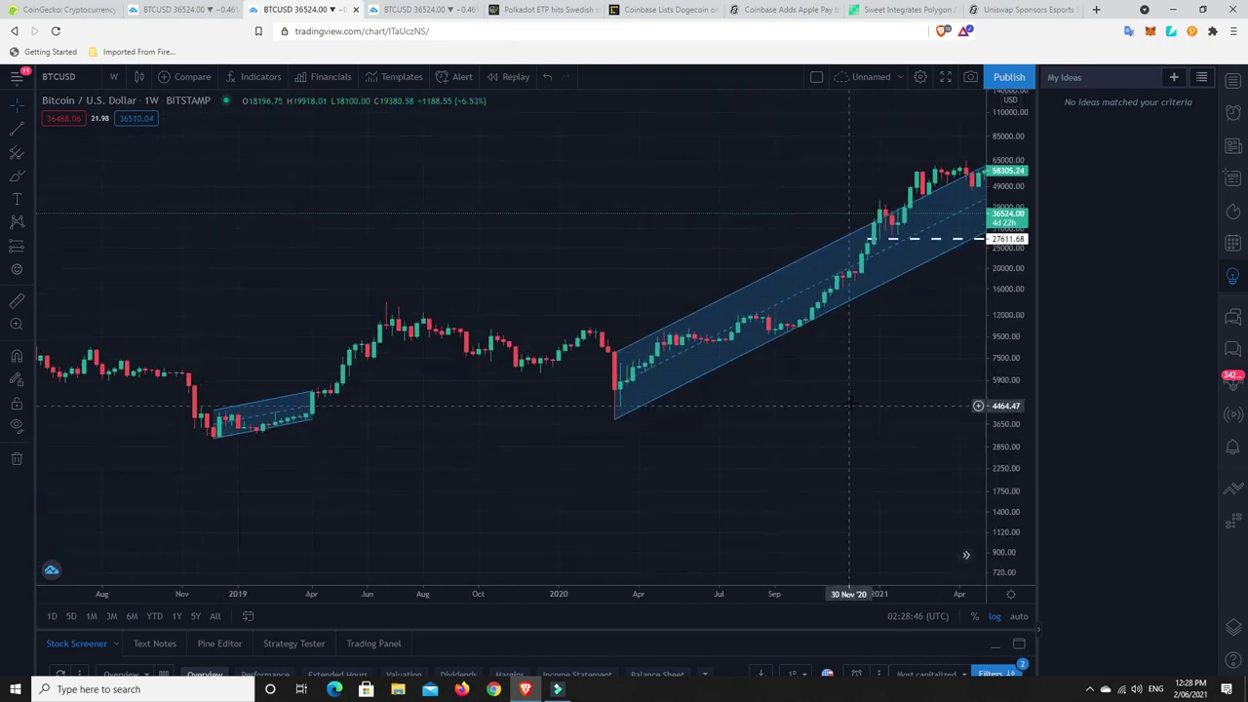
left_click_drag(840, 403, 334, 515)
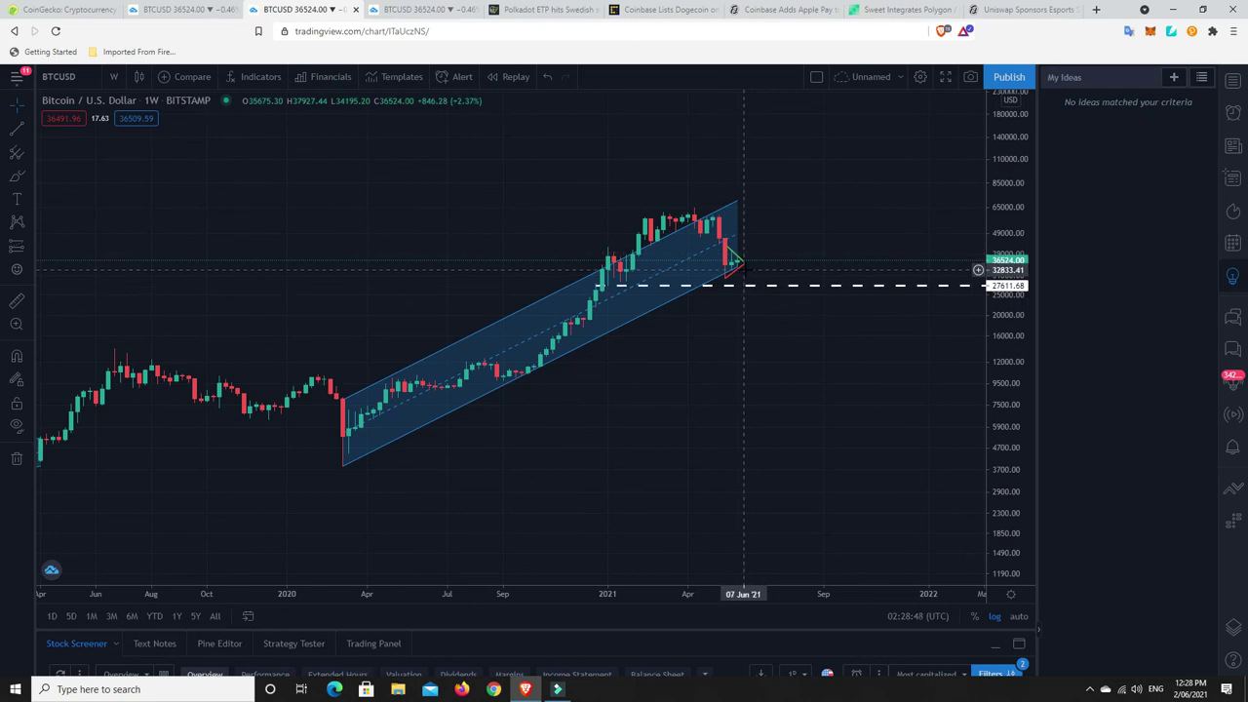
scroll(741, 293, "up", 2)
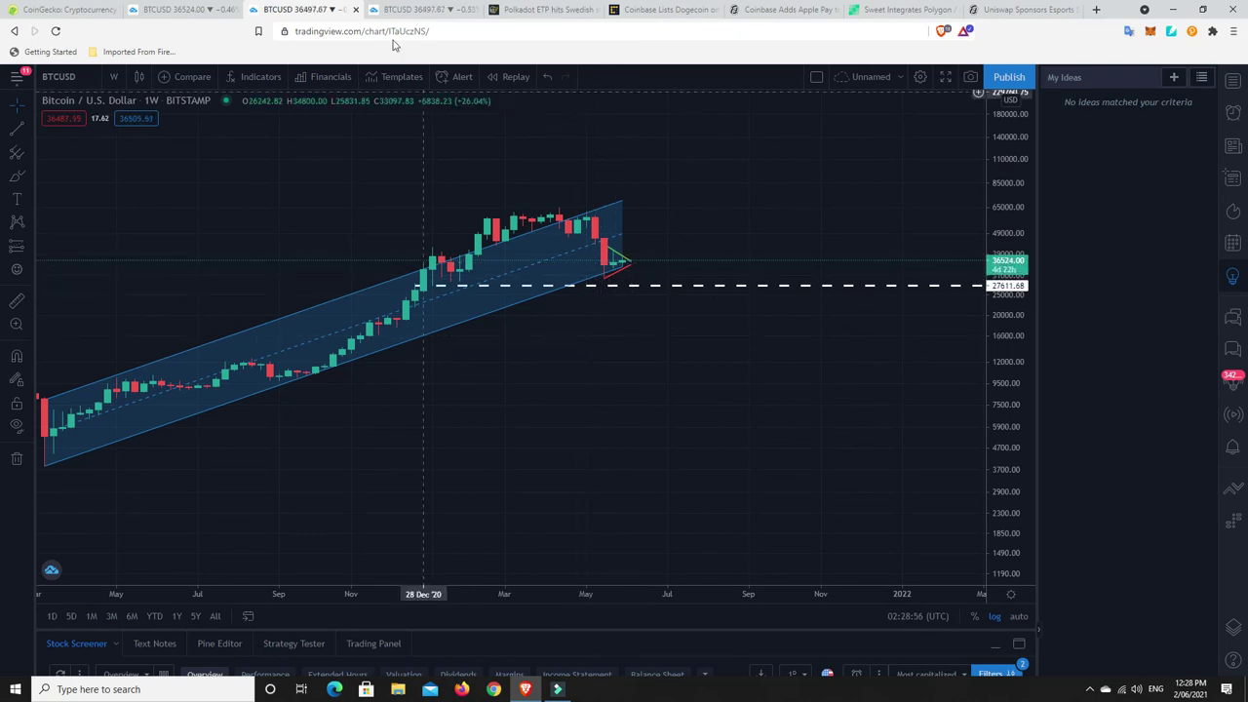
left_click(416, 9)
Zoom the monthly BTCUSD log chart out so its channels span 2014 to 2021
scroll(975, 244, "up", 3)
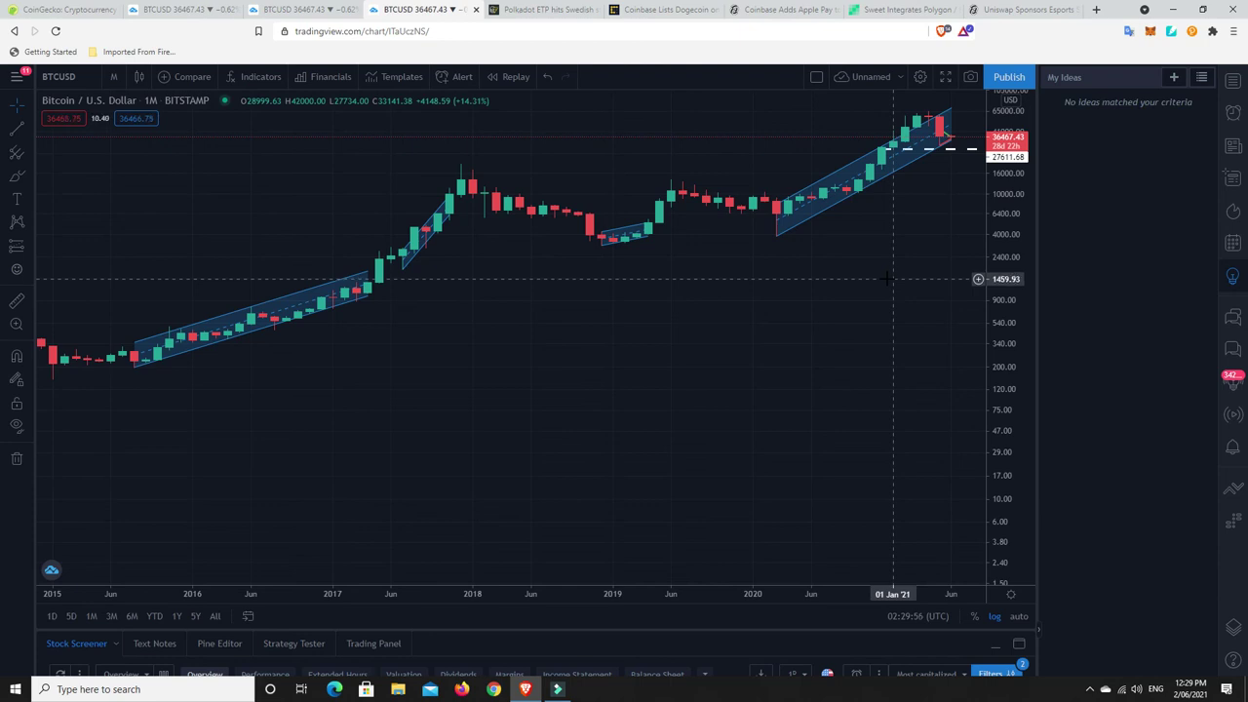
scroll(886, 278, "down", 1)
scroll(887, 278, "down", 1)
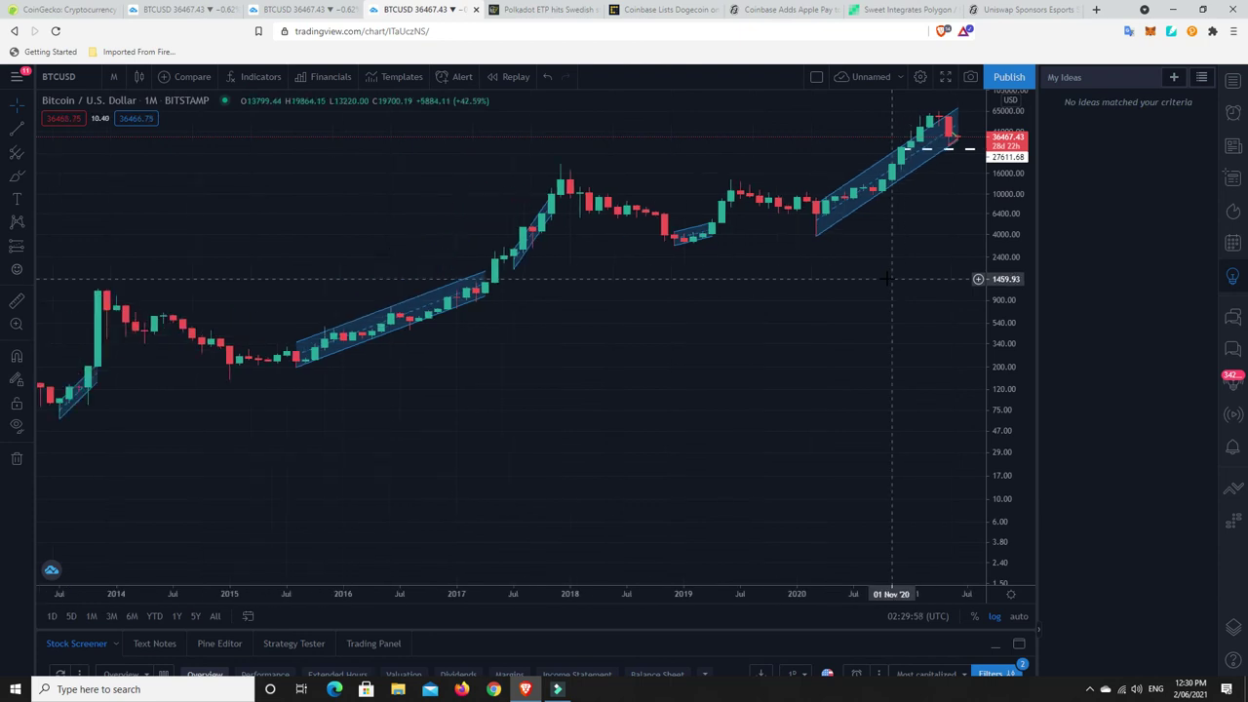